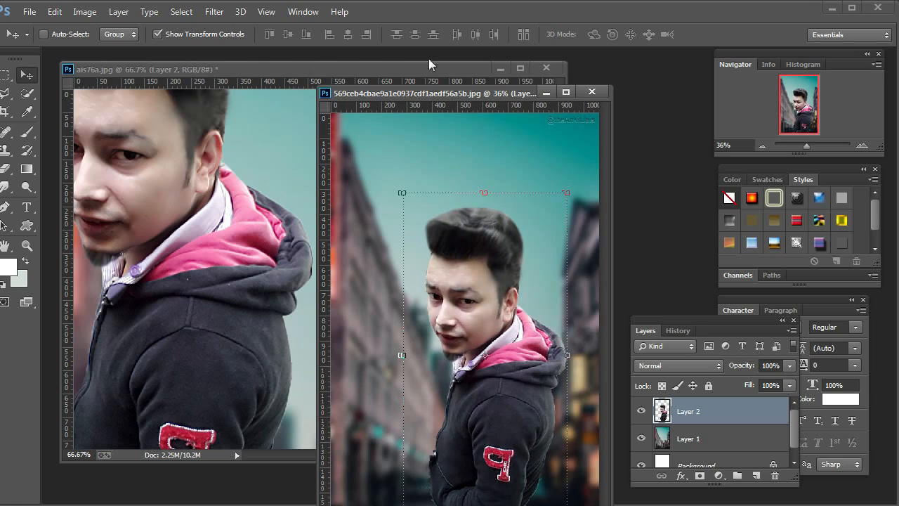
Minimize the ais76a.jpg document and smooth the jacket's ragged front edge on Layer 2 with the Smudge tool at 40% strength.
click(500, 69)
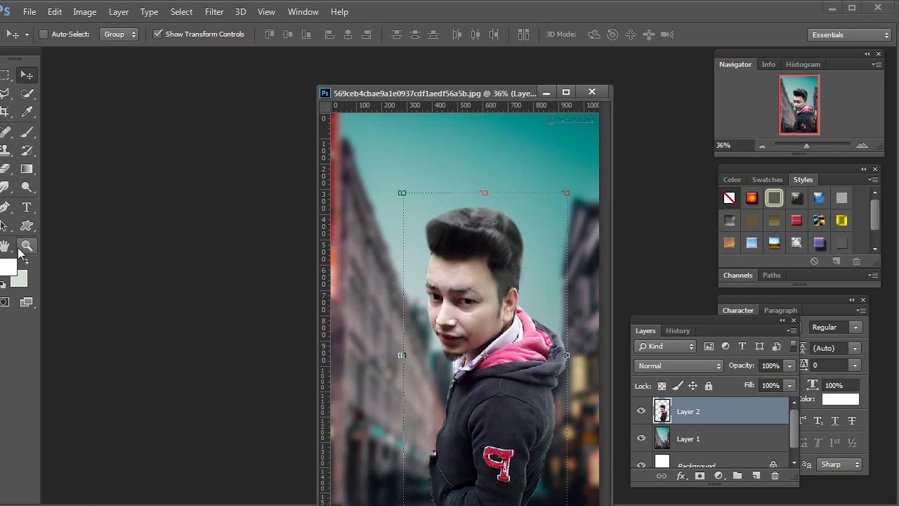
click(27, 246)
click(427, 427)
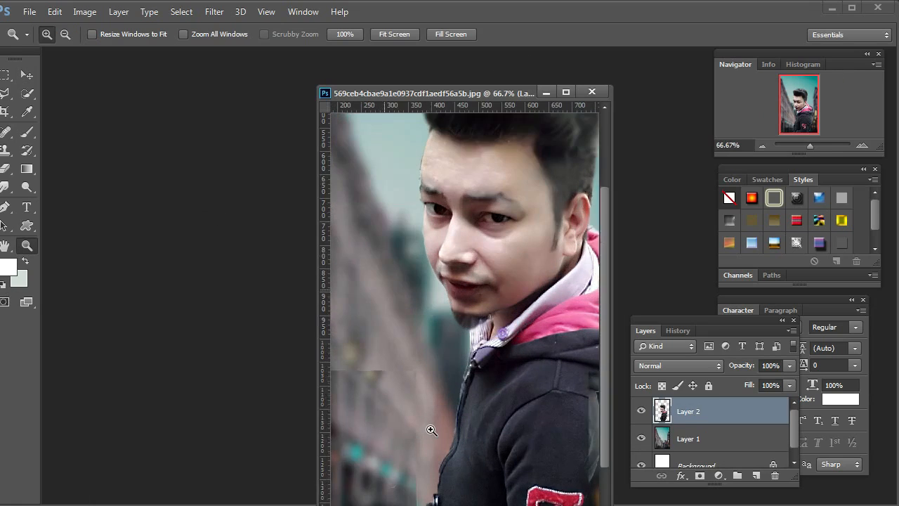
click(427, 427)
drag(605, 318, 605, 386)
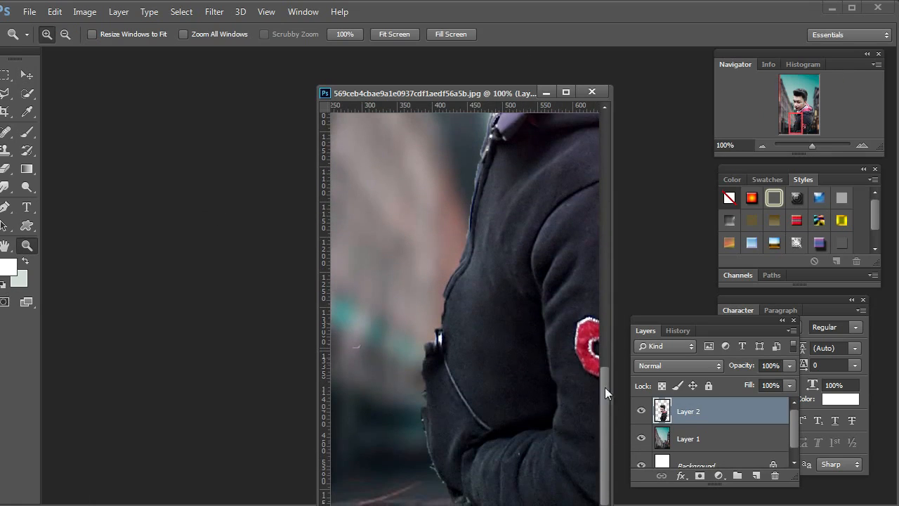
drag(533, 504, 521, 505)
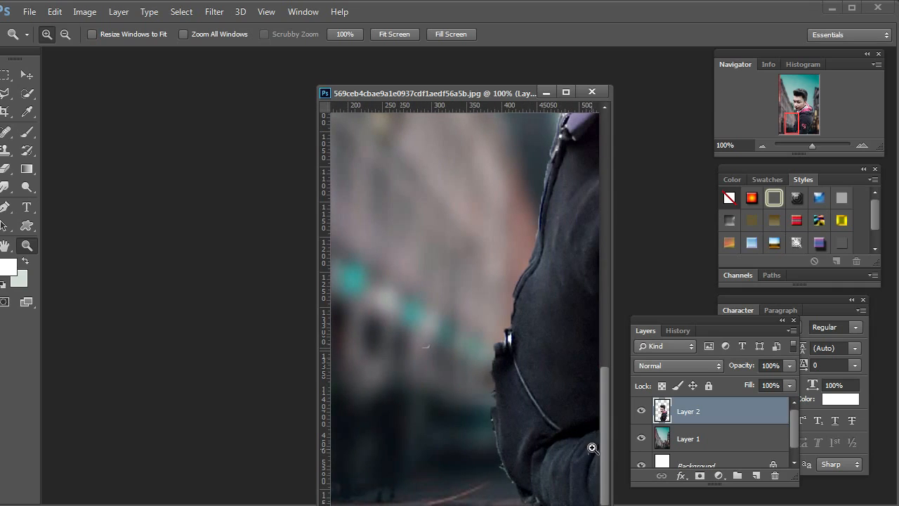
click(5, 186)
right_click(465, 351)
click(560, 381)
click(465, 344)
mouse_move(474, 345)
mouse_down()
mouse_move(515, 333)
mouse_move(490, 332)
mouse_move(525, 320)
mouse_move(515, 321)
mouse_move(517, 330)
mouse_move(474, 314)
mouse_move(500, 330)
mouse_up()
drag(493, 284, 516, 278)
mouse_move(491, 332)
mouse_down()
mouse_move(473, 350)
mouse_move(499, 352)
mouse_move(463, 365)
mouse_move(485, 366)
mouse_move(477, 343)
mouse_move(500, 354)
mouse_move(465, 366)
mouse_move(484, 368)
mouse_move(453, 413)
mouse_move(469, 405)
mouse_move(488, 411)
mouse_move(465, 424)
mouse_move(484, 425)
mouse_move(477, 444)
mouse_move(493, 438)
mouse_move(491, 471)
mouse_move(507, 466)
mouse_move(492, 486)
mouse_move(525, 495)
mouse_up()
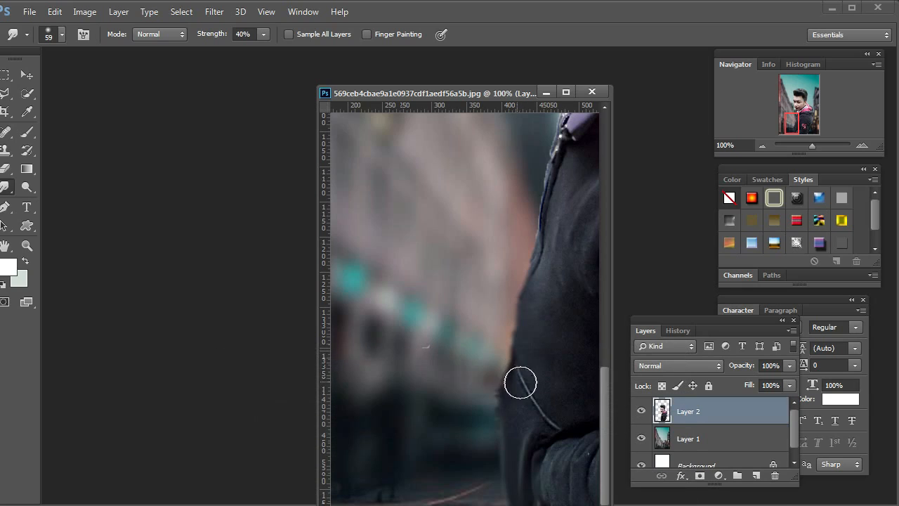
drag(520, 373, 508, 366)
drag(524, 398, 498, 404)
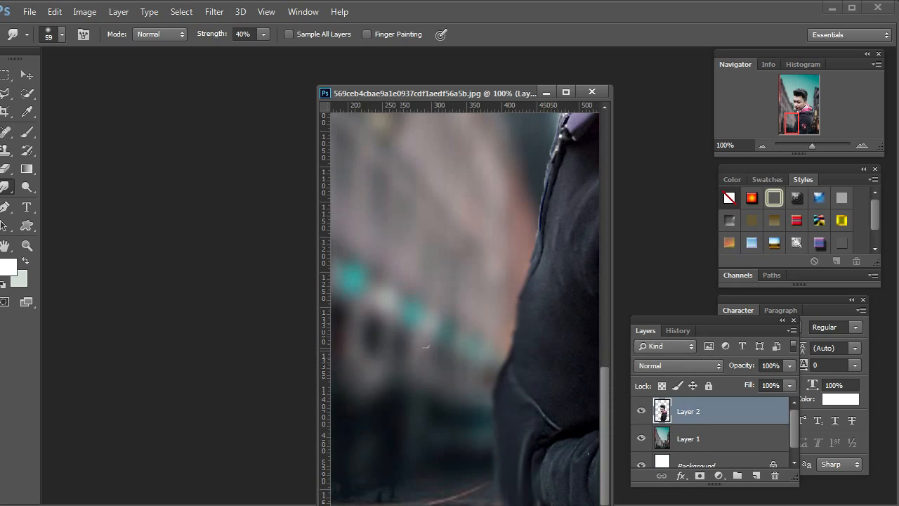
drag(502, 460, 496, 463)
Examine the cutout's edges around the sleeve, face and hair, and fit the whole image on screen.
drag(467, 505, 548, 505)
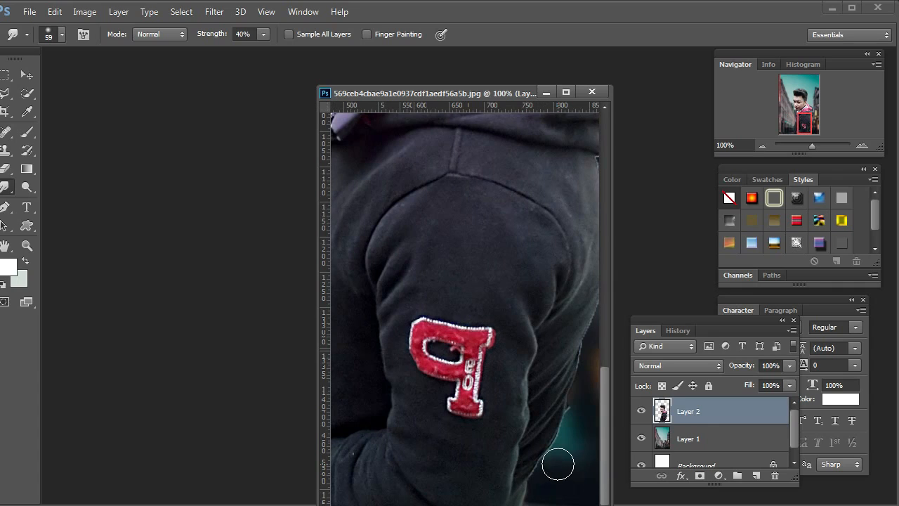
drag(601, 425, 602, 283)
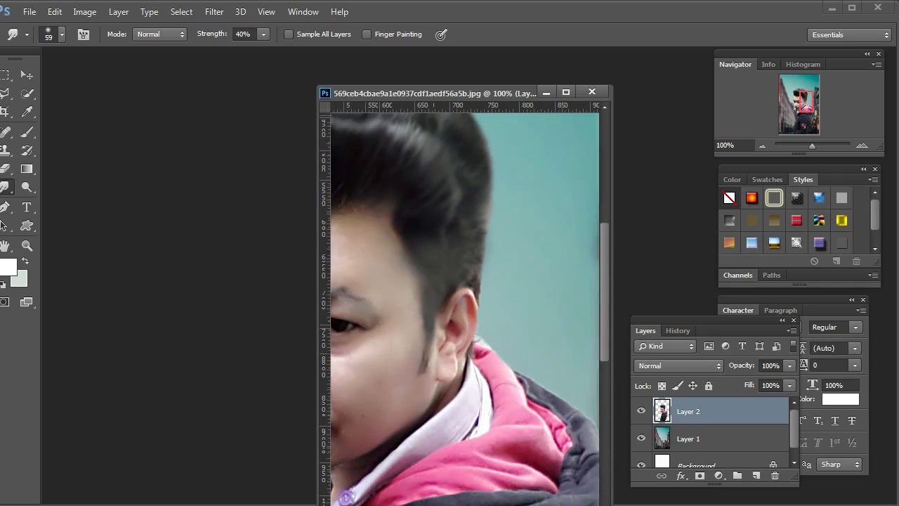
scroll(465, 303, right, 5)
scroll(465, 303, left, 10)
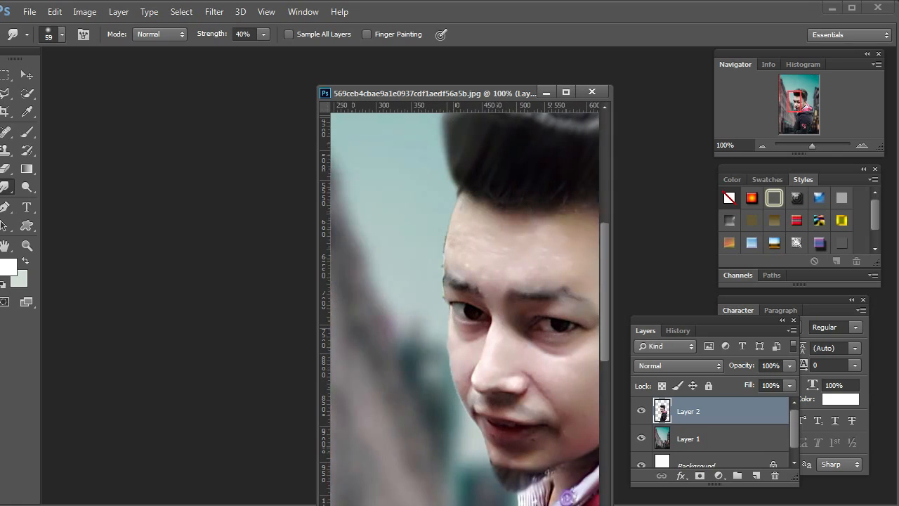
scroll(465, 303, right, 2)
drag(606, 335, 605, 295)
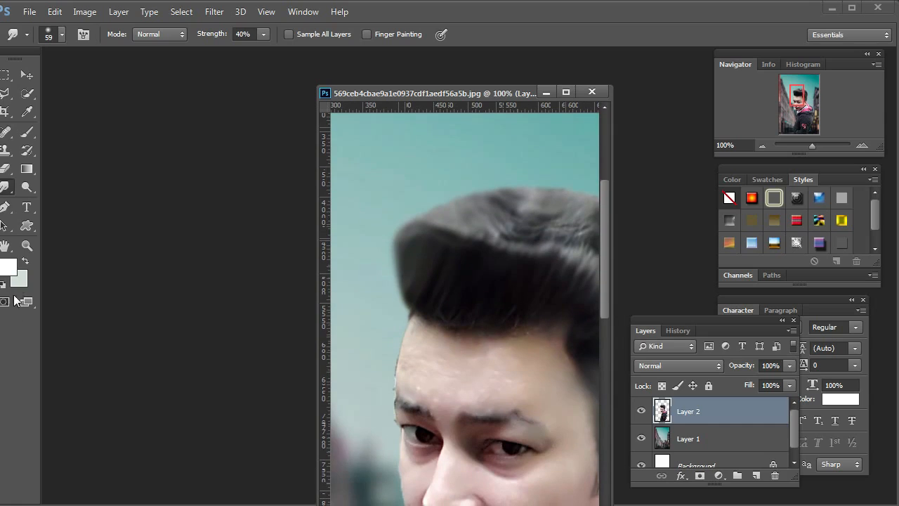
click(27, 247)
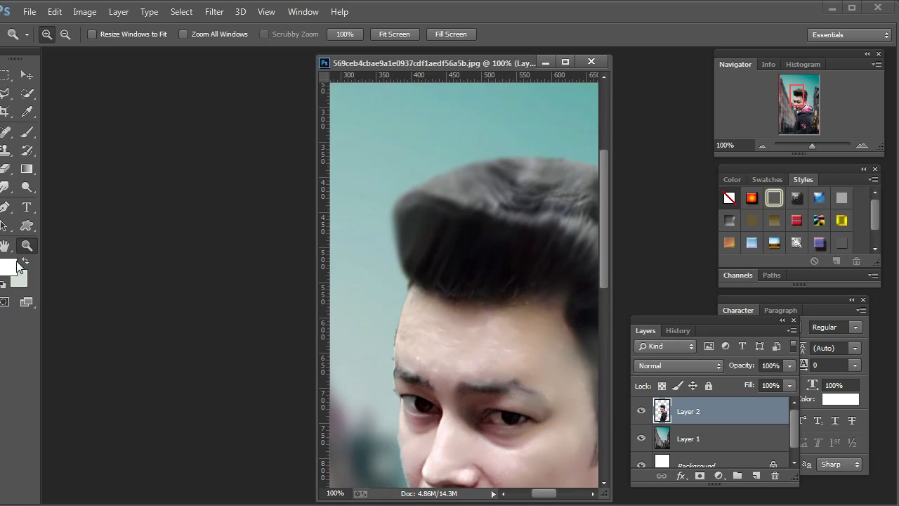
right_click(454, 278)
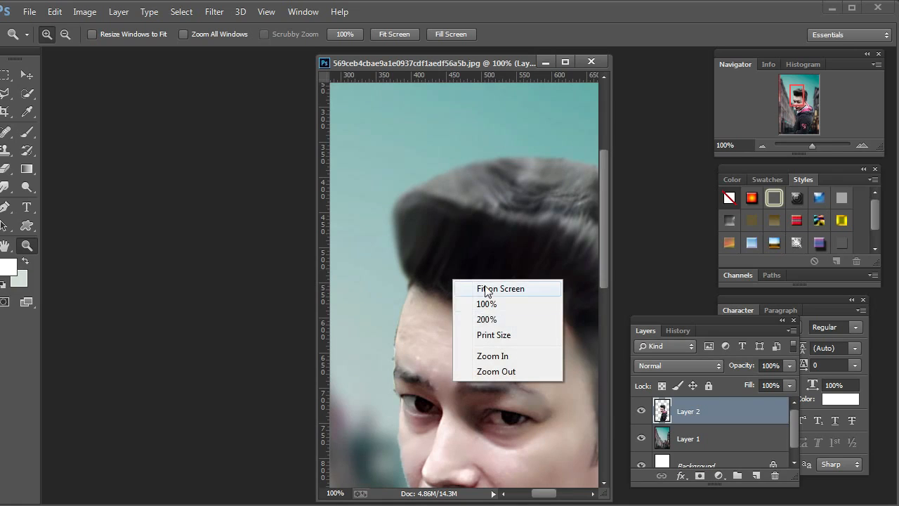
click(467, 289)
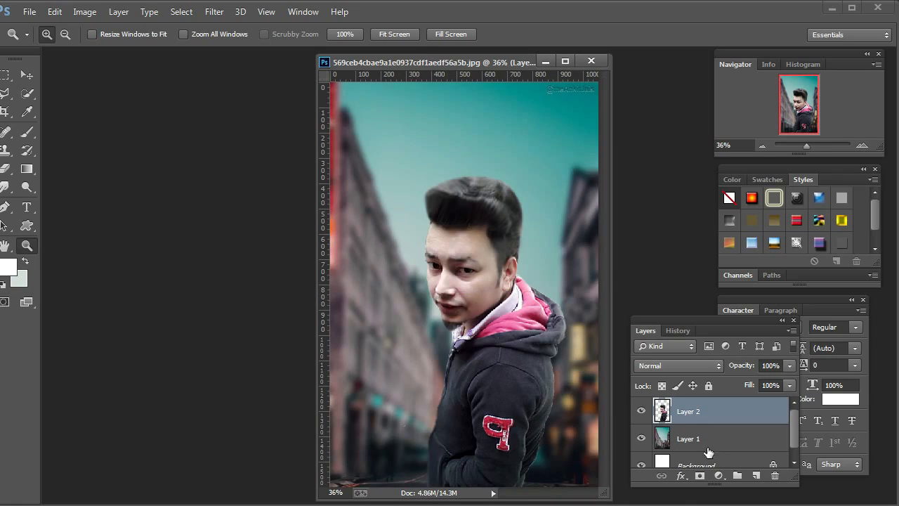
Reset the foreground and background colors to the default black and white.
click(718, 476)
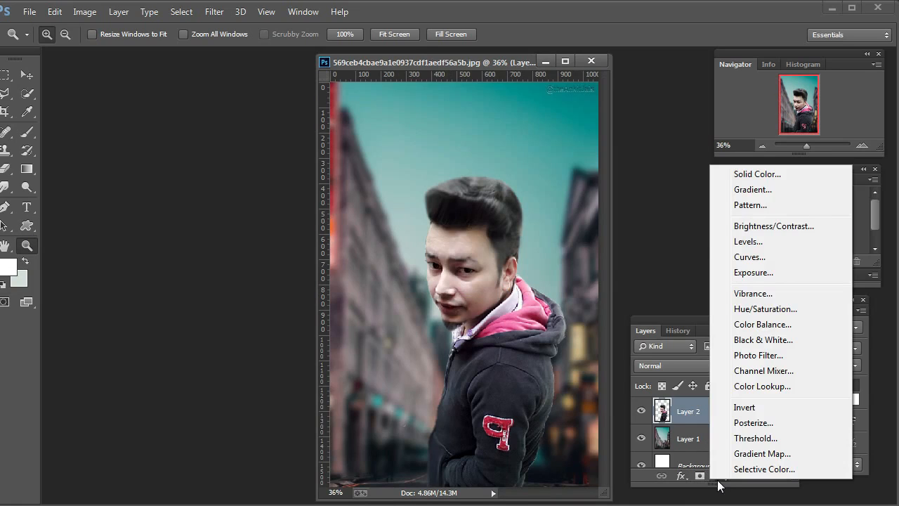
click(24, 264)
click(23, 264)
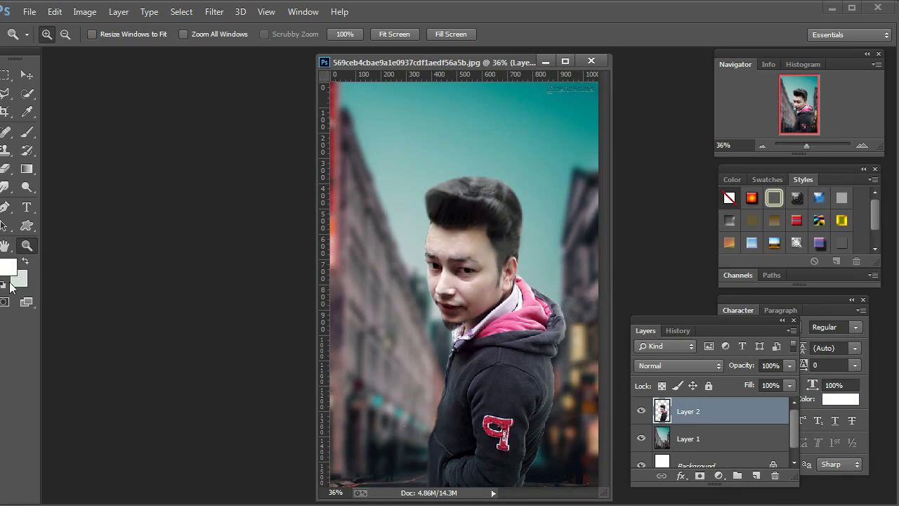
click(2, 284)
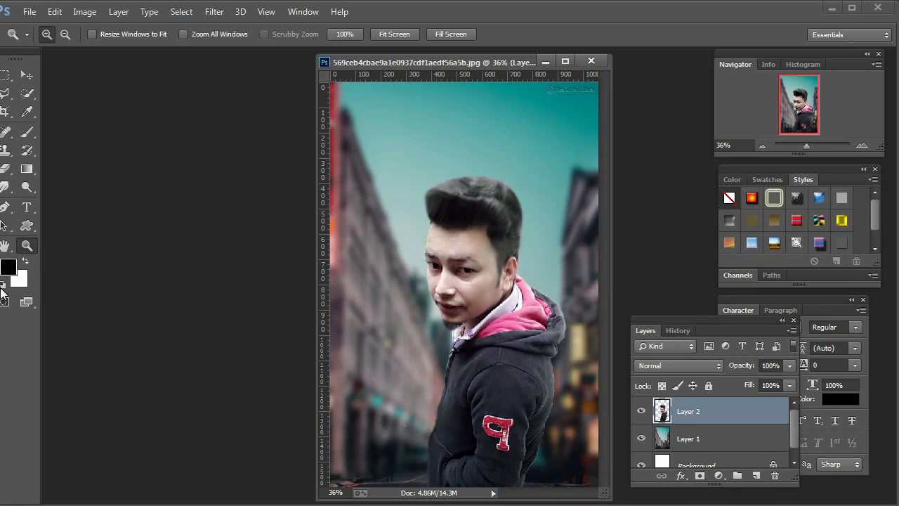
Add a linear black-to-transparent gradient fill layer at 90° above Layer 2, positioned to darken the lower part of the photo.
click(718, 476)
click(750, 182)
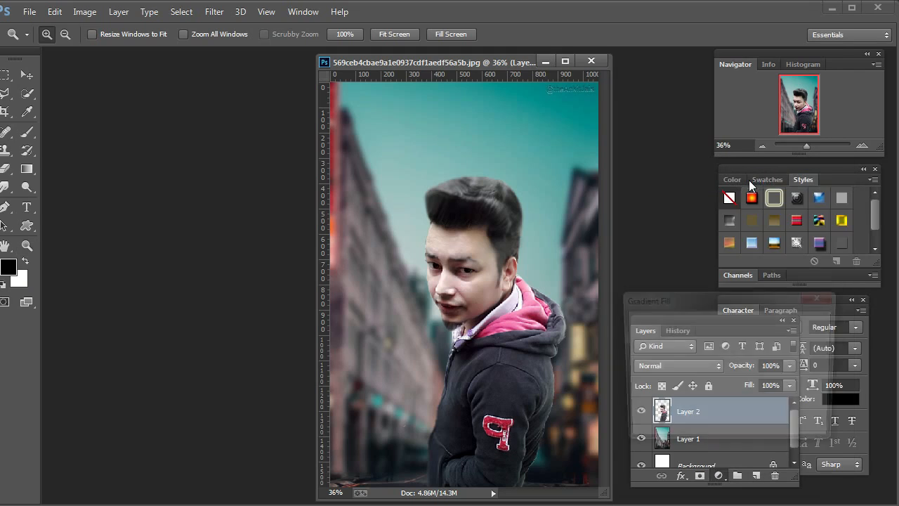
drag(423, 190, 441, 359)
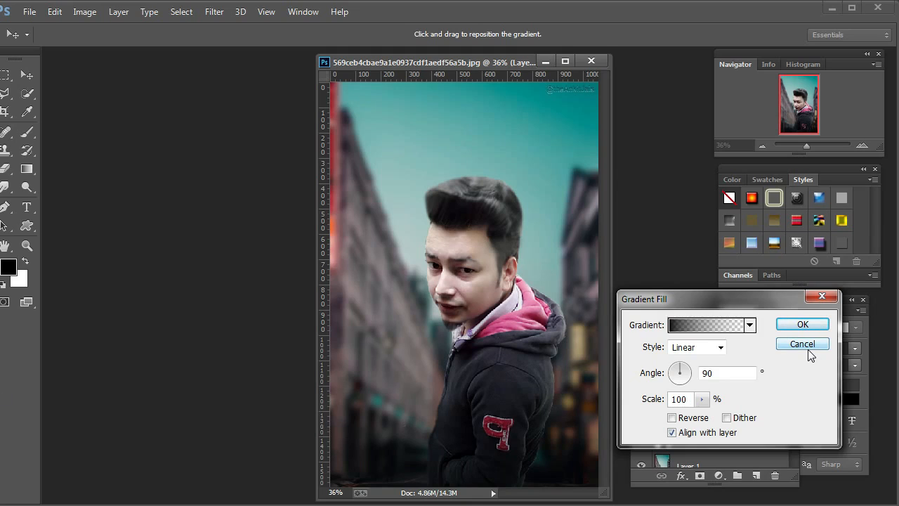
mouse_move(507, 393)
mouse_down()
mouse_move(491, 295)
mouse_move(490, 316)
mouse_move(492, 305)
mouse_up()
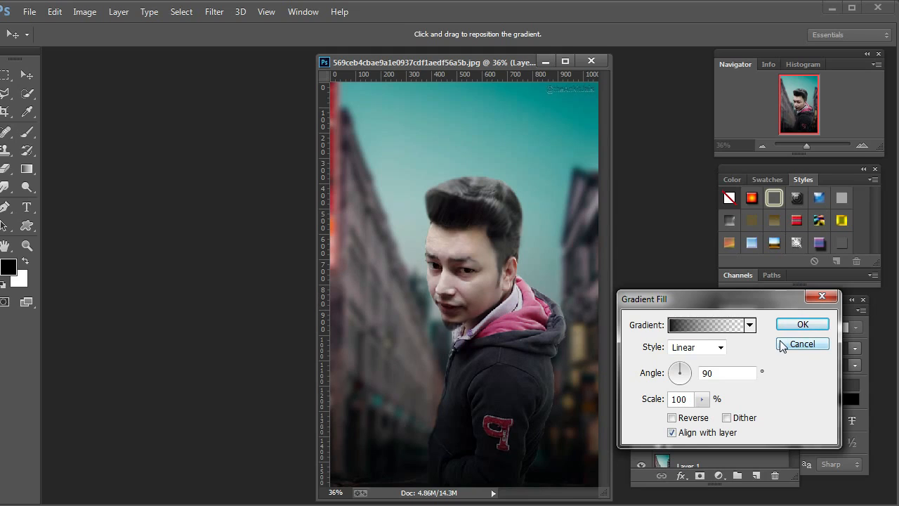
click(801, 324)
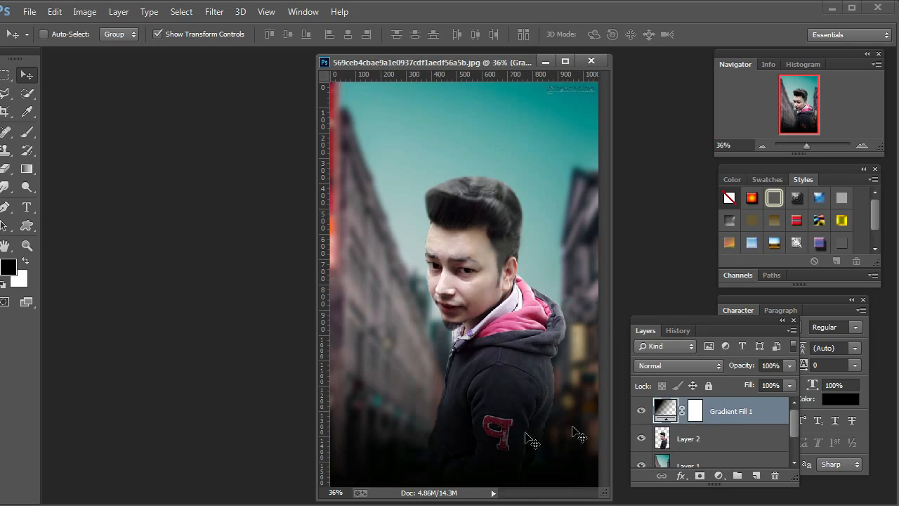
drag(478, 449, 455, 421)
click(28, 245)
right_click(491, 237)
click(503, 246)
Start a Camera Raw filter on Layer 1 with temperature +3, exposure -1.00, contrast +34 and highlights +72.
click(720, 440)
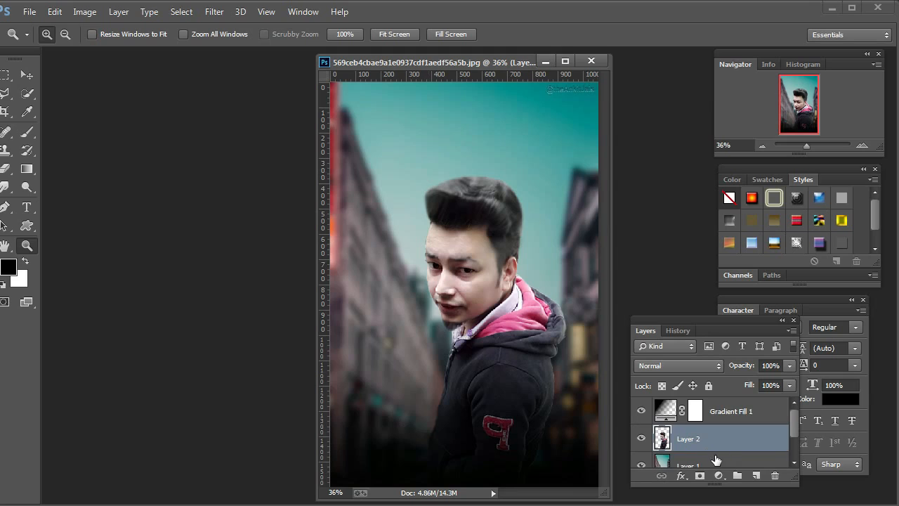
click(716, 460)
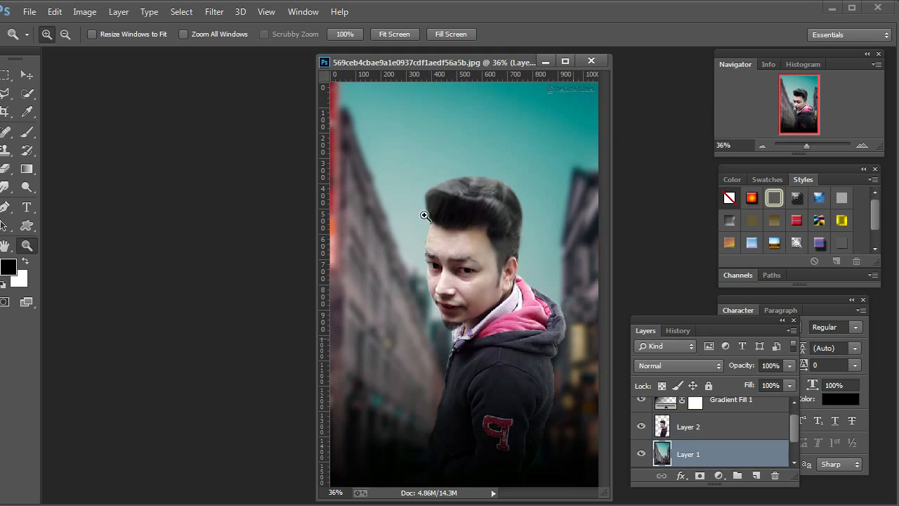
click(214, 11)
click(238, 93)
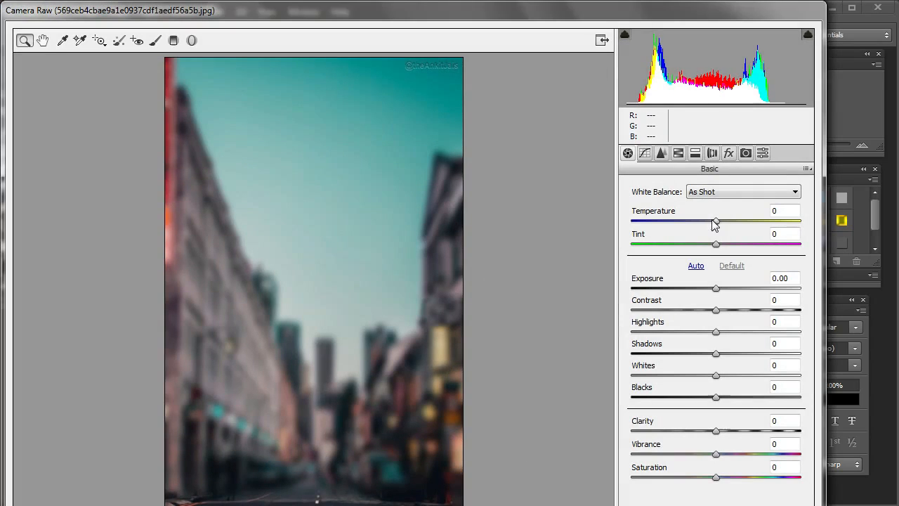
drag(716, 224, 719, 222)
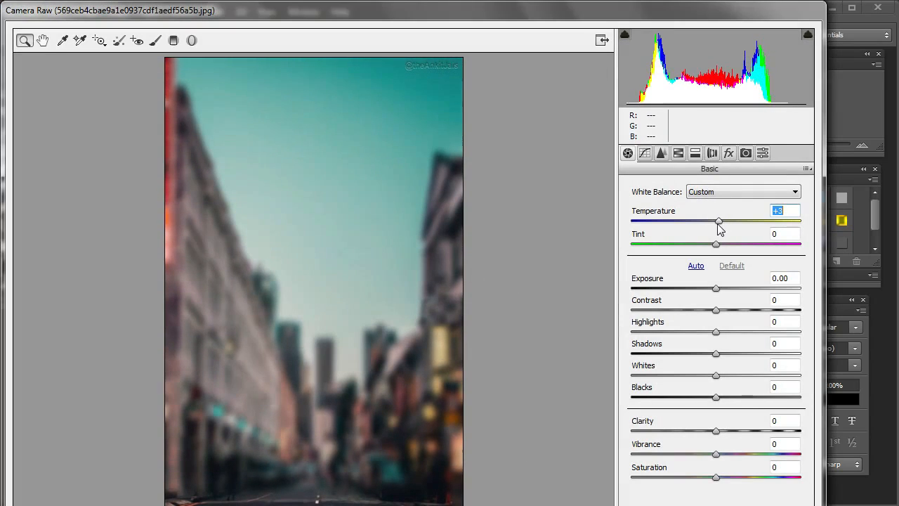
drag(716, 291, 778, 337)
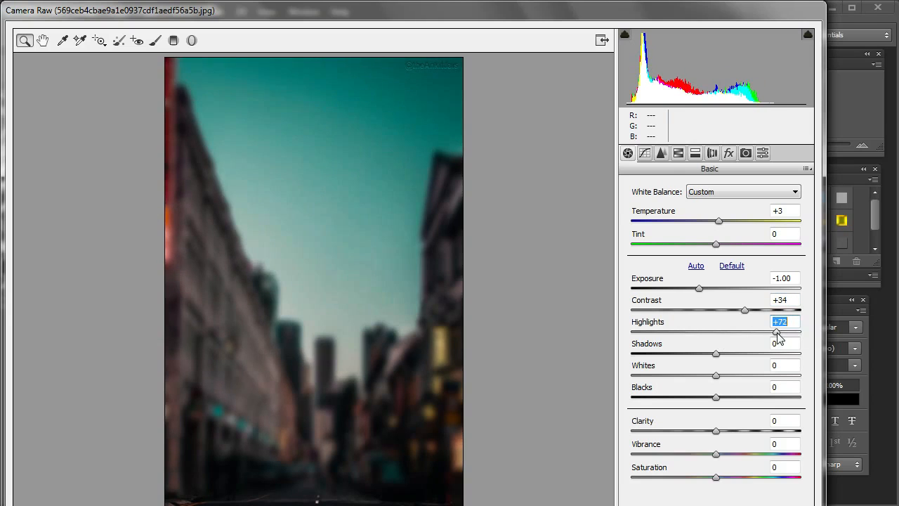
Apply the Camera Raw filter with temperature +46, tint +7, contrast +30, shadows +42, whites -1, clarity -17 and vibrance +4.
drag(723, 223, 758, 209)
mouse_move(717, 245)
mouse_down()
mouse_move(760, 235)
mouse_move(693, 245)
mouse_move(726, 242)
mouse_up()
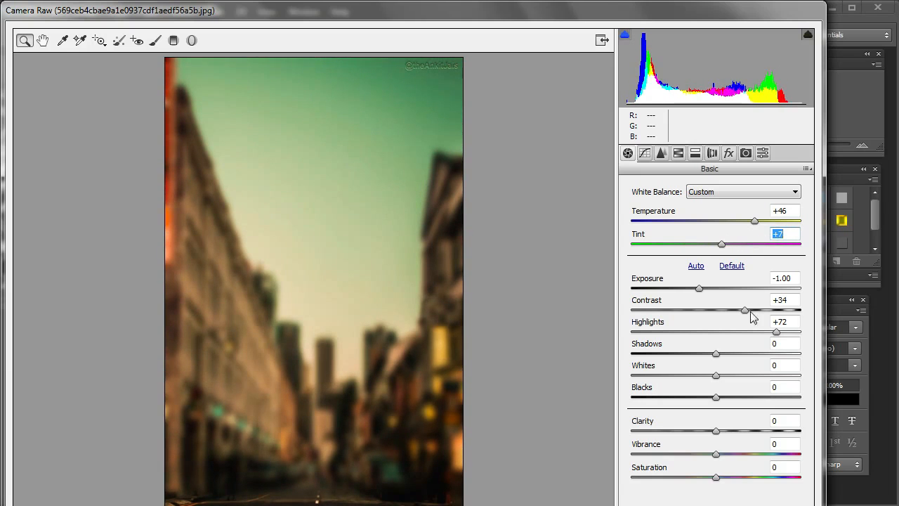
mouse_move(748, 313)
mouse_down()
mouse_move(782, 311)
mouse_move(746, 313)
mouse_up()
drag(716, 376, 750, 351)
drag(718, 434, 719, 456)
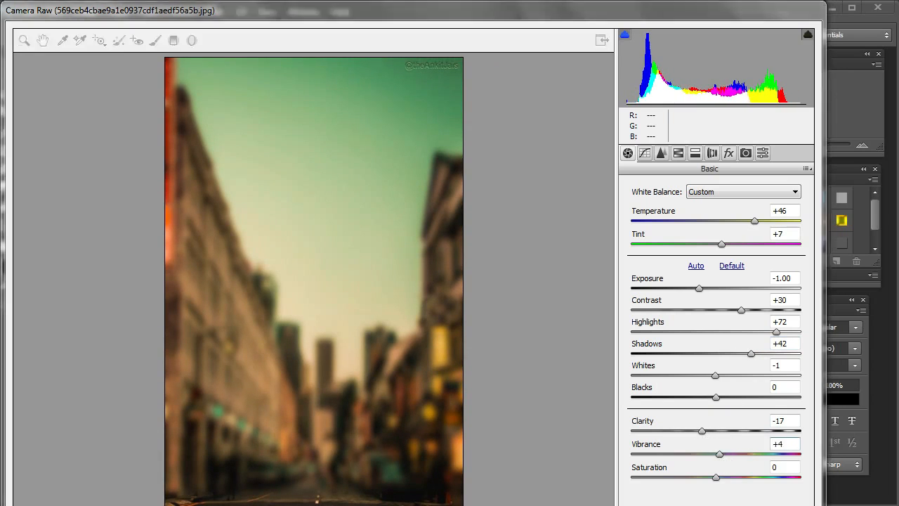
key(Return)
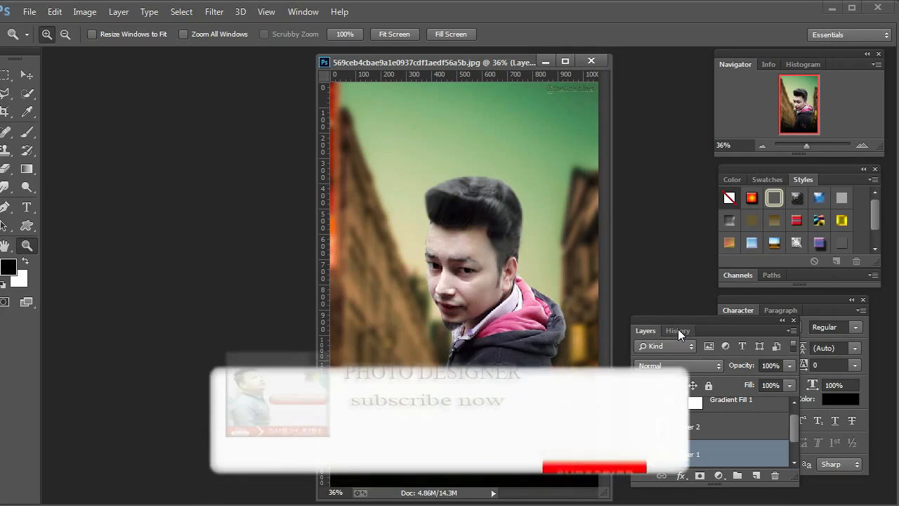
Undo the Camera Raw filter by reverting to the gradient layer's Move state.
click(677, 330)
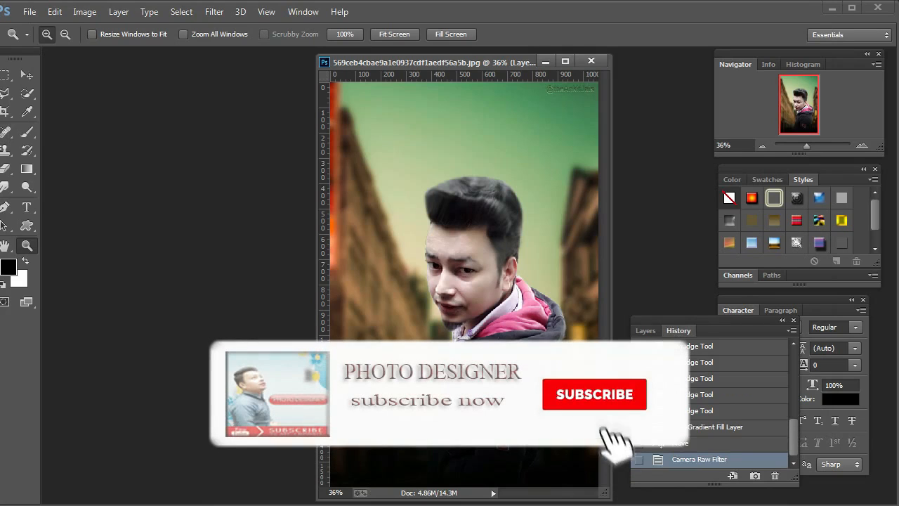
click(692, 444)
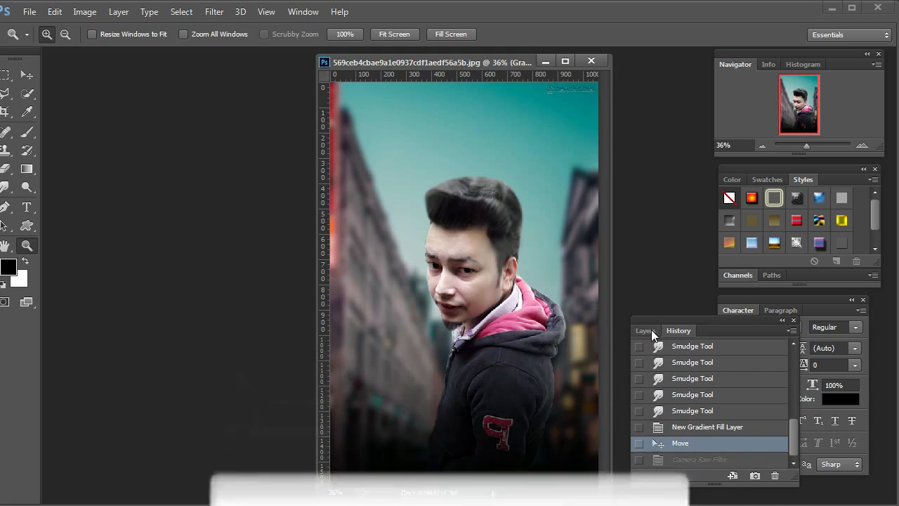
click(214, 12)
click(232, 91)
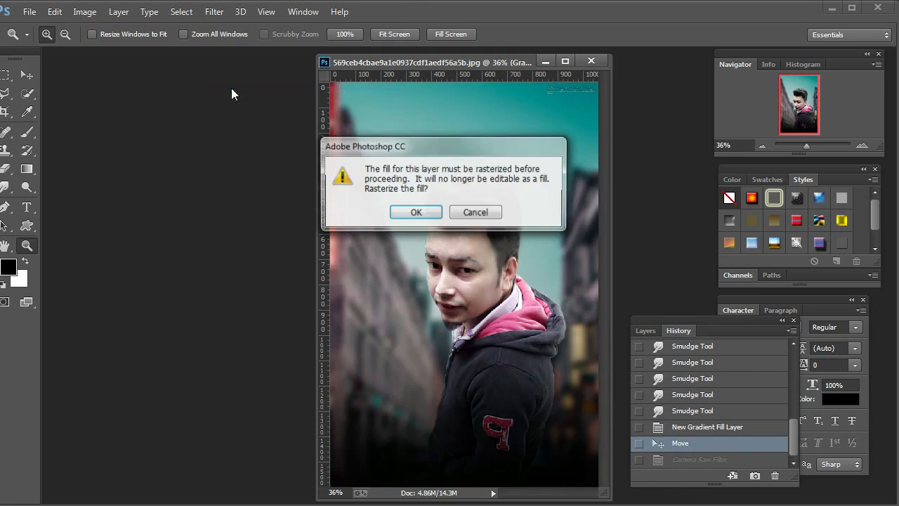
click(477, 212)
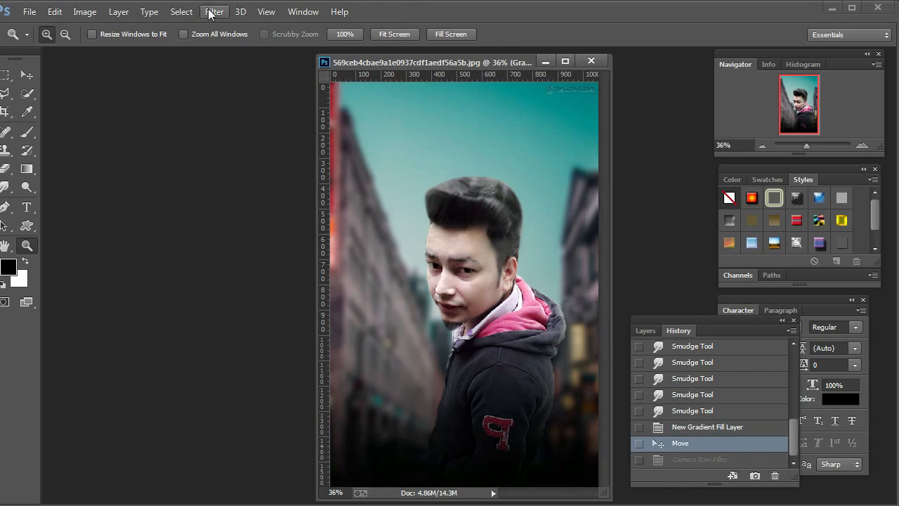
click(210, 12)
click(227, 91)
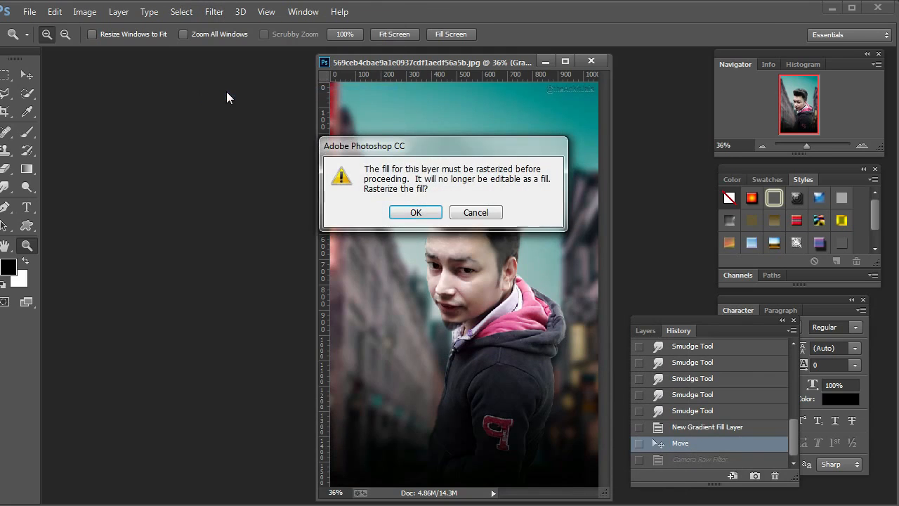
click(474, 212)
Start a Camera Raw filter on Layer 1 with temperature -3, exposure -0.85 and contrast +22.
click(645, 332)
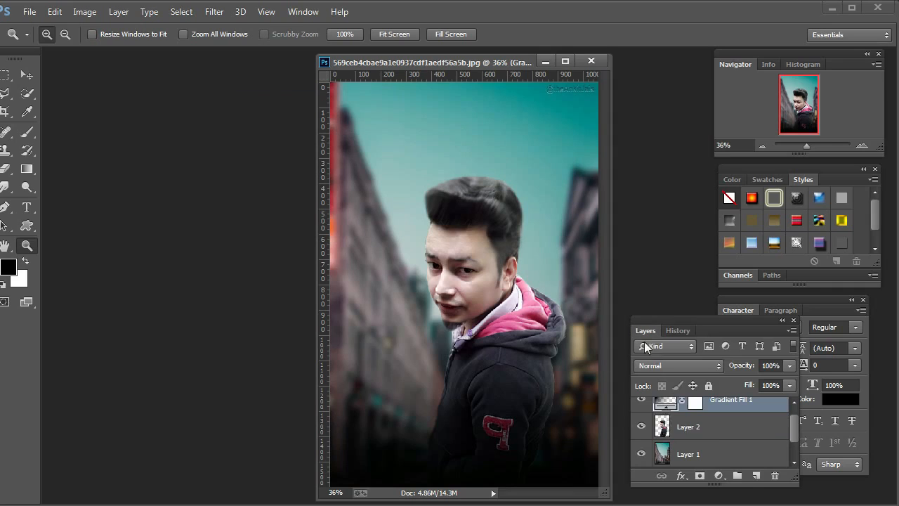
click(726, 450)
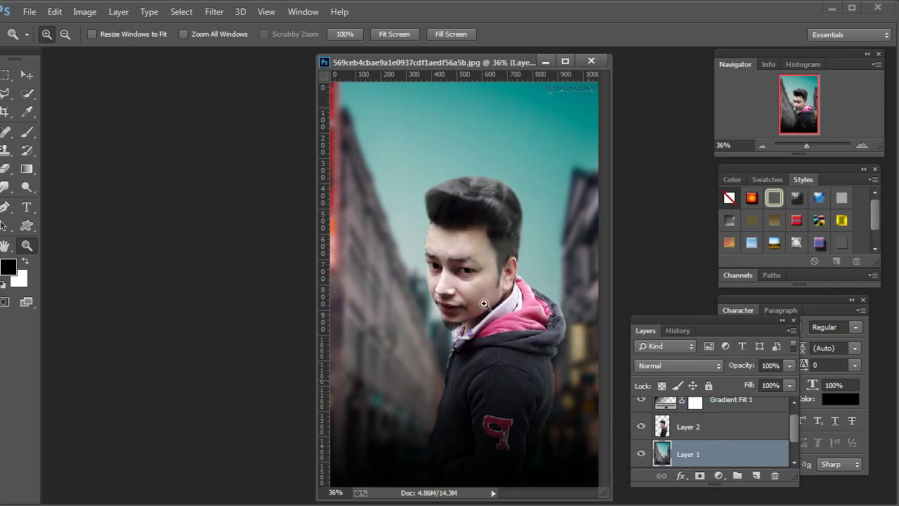
click(212, 15)
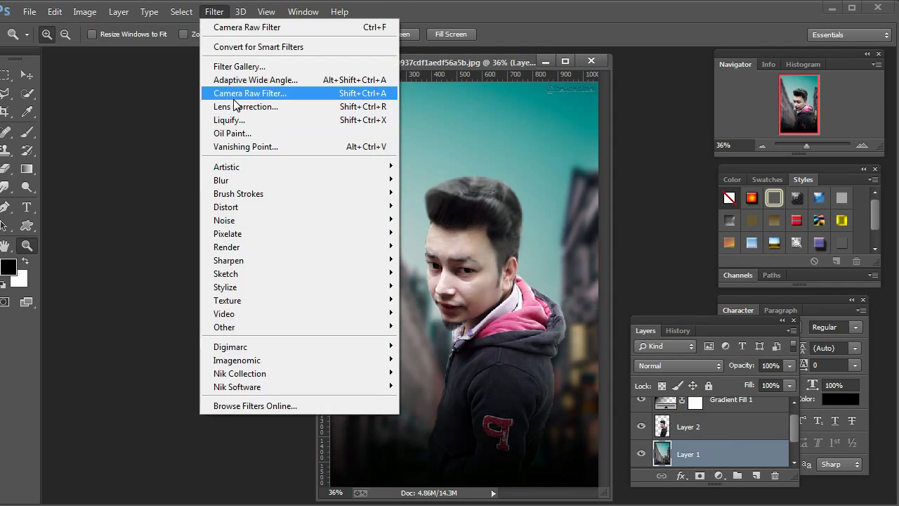
click(233, 94)
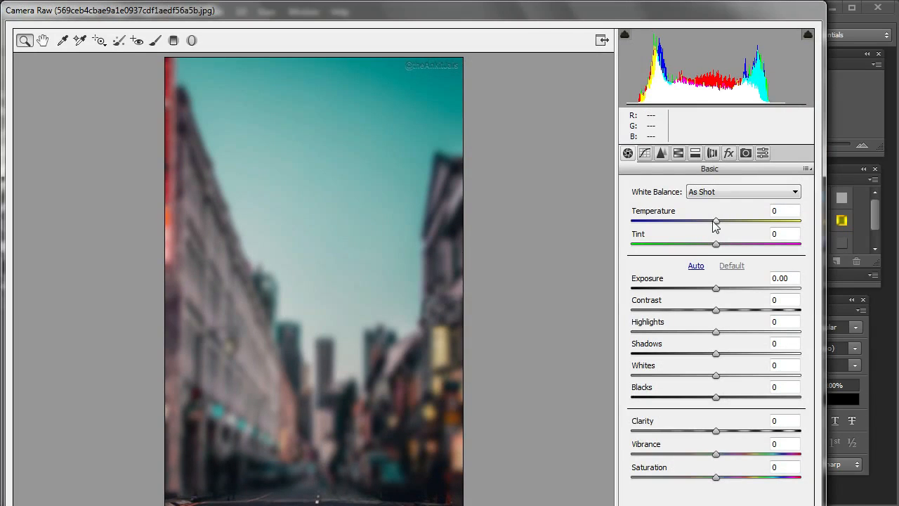
mouse_move(716, 222)
mouse_down()
mouse_move(692, 223)
mouse_move(715, 228)
mouse_up()
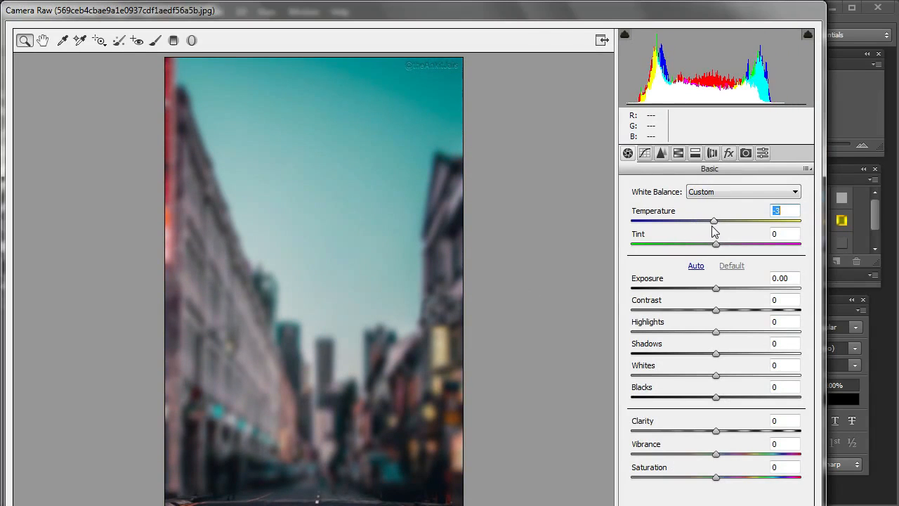
drag(718, 292, 735, 320)
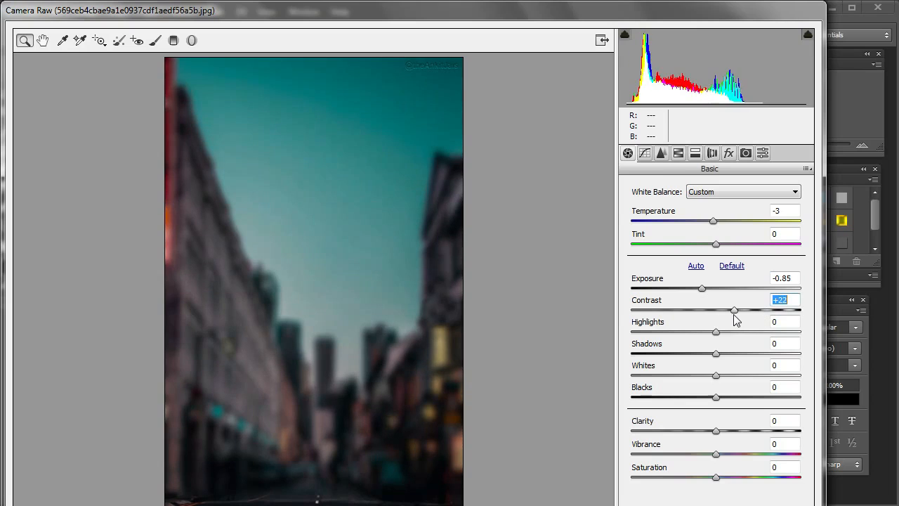
Shift the background's HSL hues to reds +55, greens +56 and magentas +59.
click(661, 153)
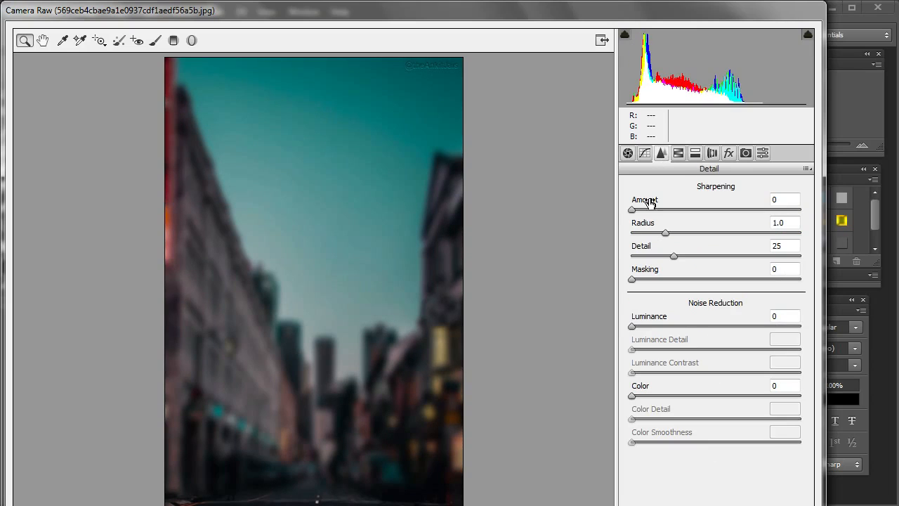
click(678, 153)
drag(716, 253, 762, 242)
drag(715, 321, 763, 325)
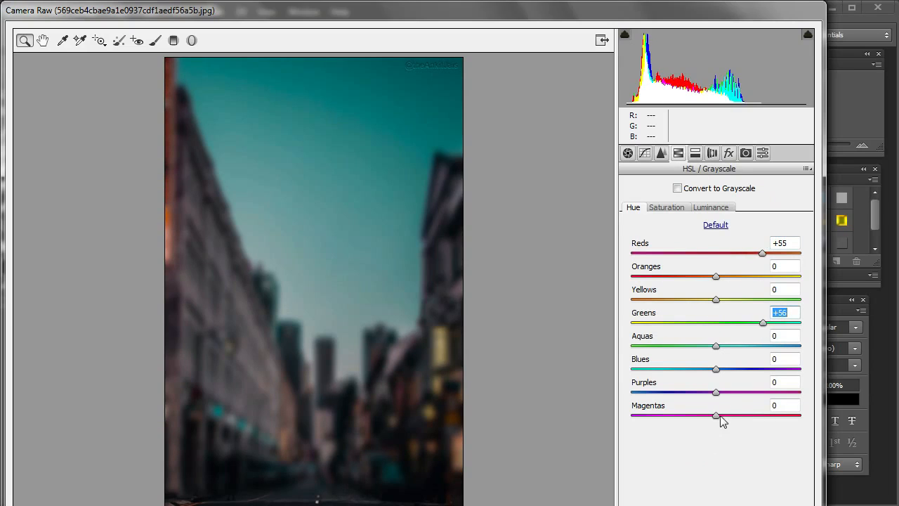
drag(719, 417, 766, 425)
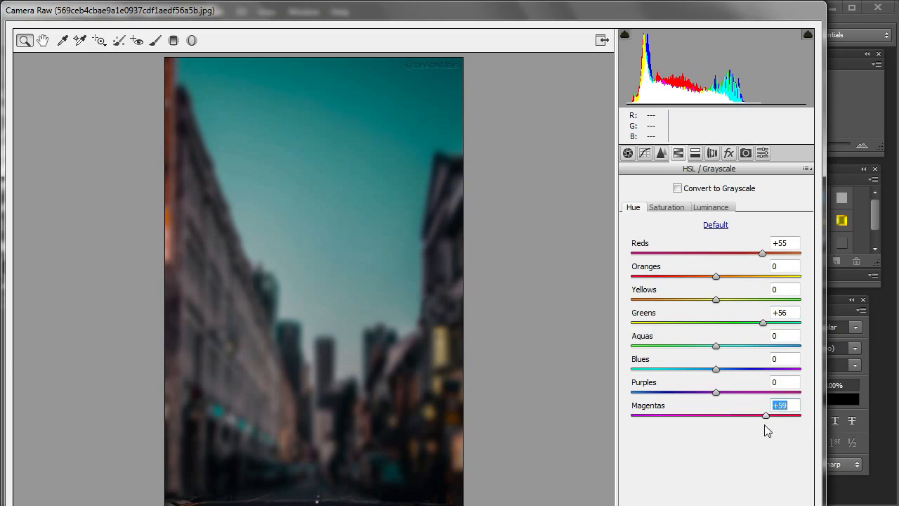
Split-tone the background with highlights hue 93, saturation 25, balance -43 and shadows hue 276, and apply the Camera Raw filter.
click(695, 153)
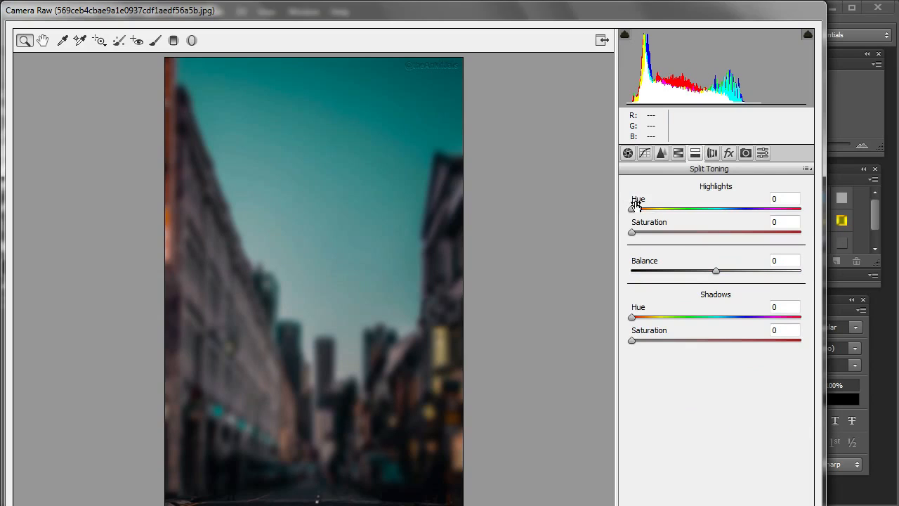
drag(632, 209, 674, 210)
drag(631, 237, 682, 280)
drag(632, 317, 760, 319)
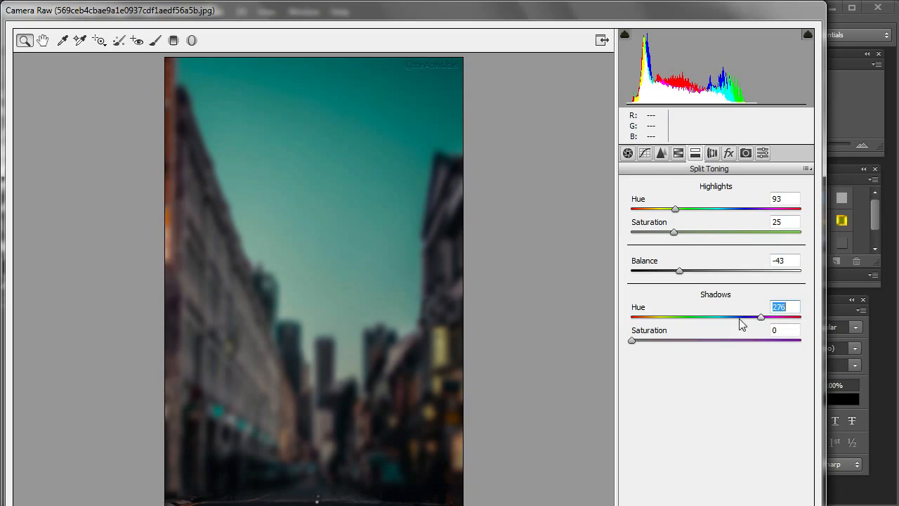
mouse_move(633, 341)
mouse_down()
mouse_move(720, 351)
mouse_move(618, 351)
mouse_up()
key(Return)
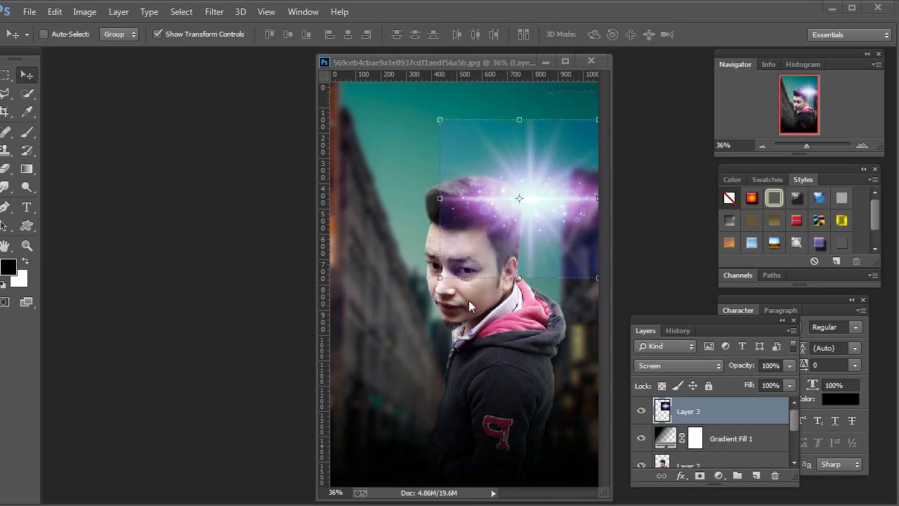
Enlarge the purple light flare on Layer 3 to about 239% width and 431% height, with its bright centre near the photo's upper edge.
drag(440, 277, 358, 359)
drag(410, 322, 455, 287)
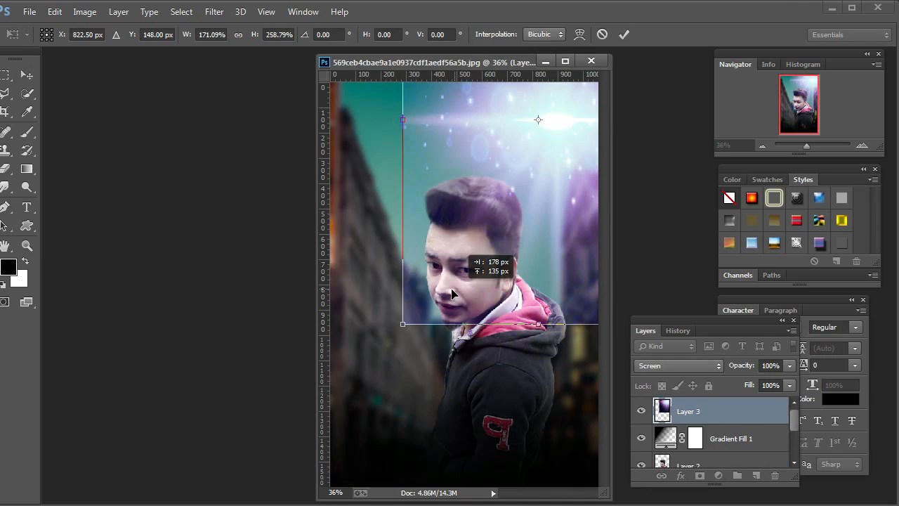
drag(461, 253, 462, 224)
drag(402, 295, 342, 457)
drag(391, 391, 414, 309)
drag(363, 373, 319, 486)
drag(355, 437, 372, 393)
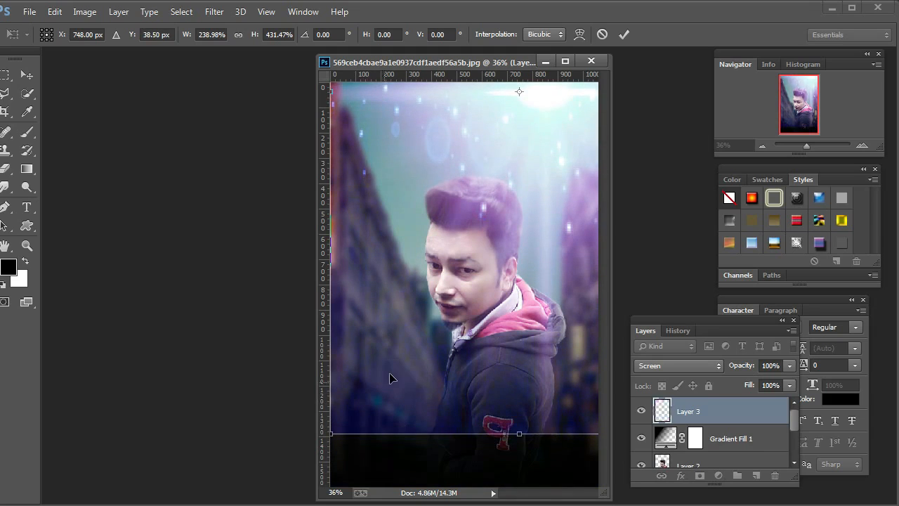
key(Return)
Place Layer 3 directly below Gradient Fill 1 and soften it with a Gaussian Blur.
drag(710, 412, 691, 444)
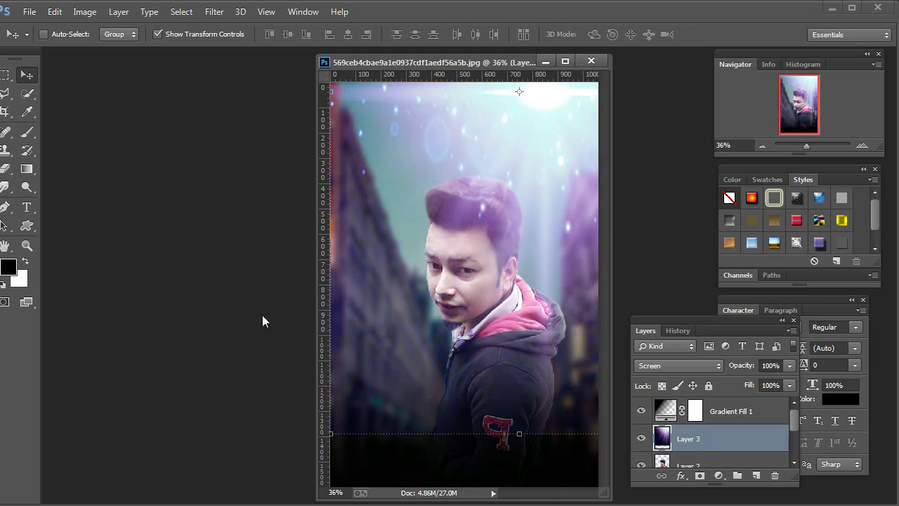
click(210, 11)
mouse_move(250, 182)
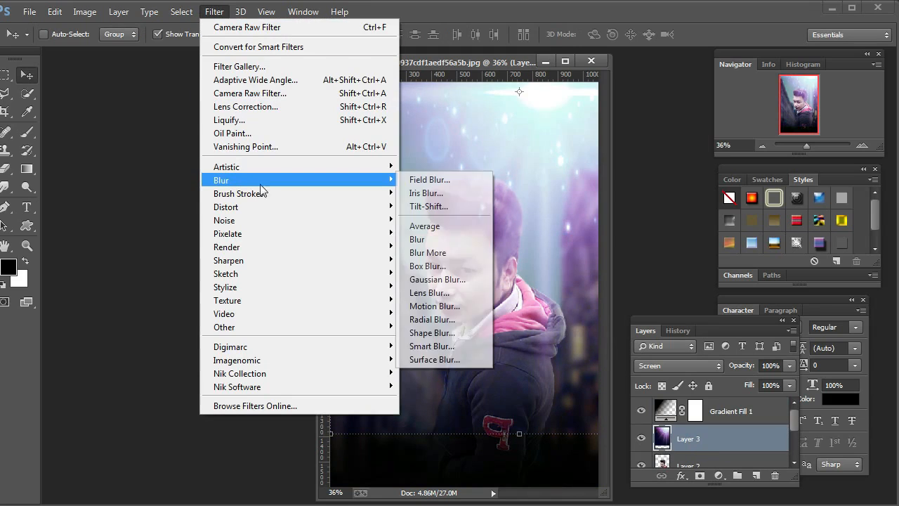
click(453, 277)
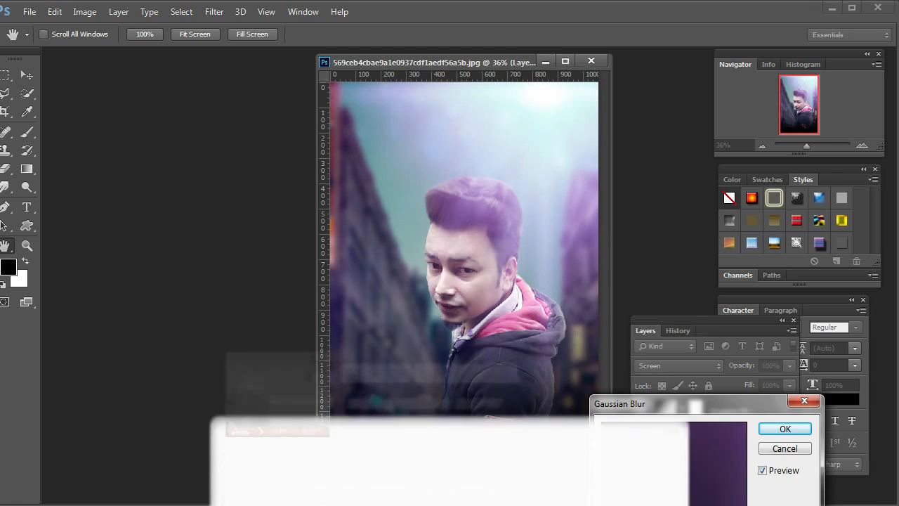
click(795, 433)
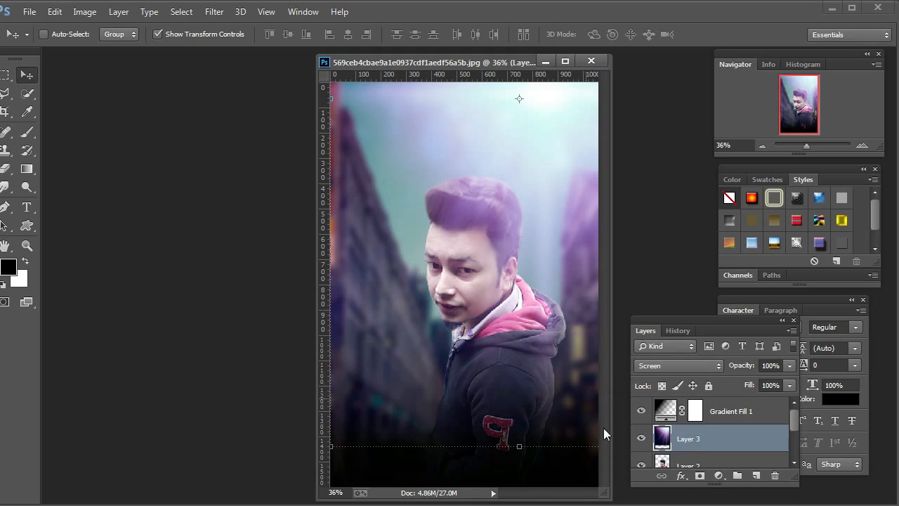
click(663, 413)
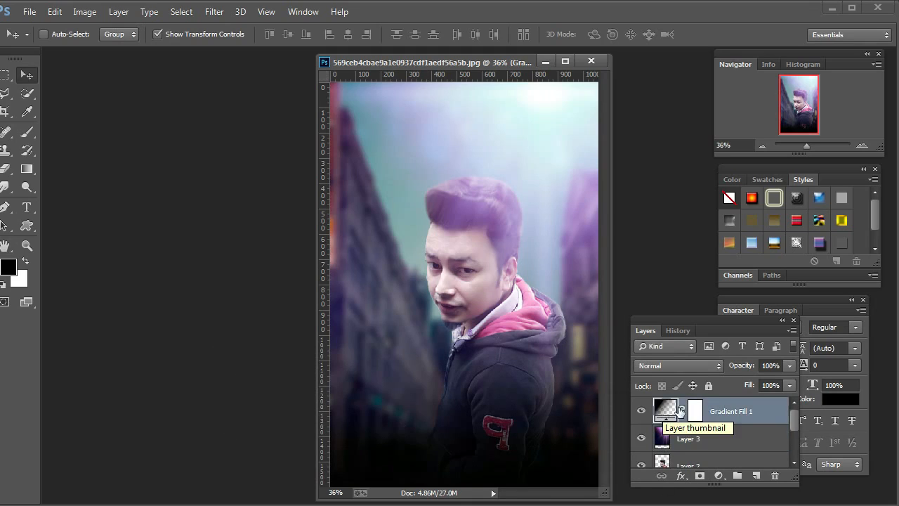
double_click(712, 410)
double_click(698, 411)
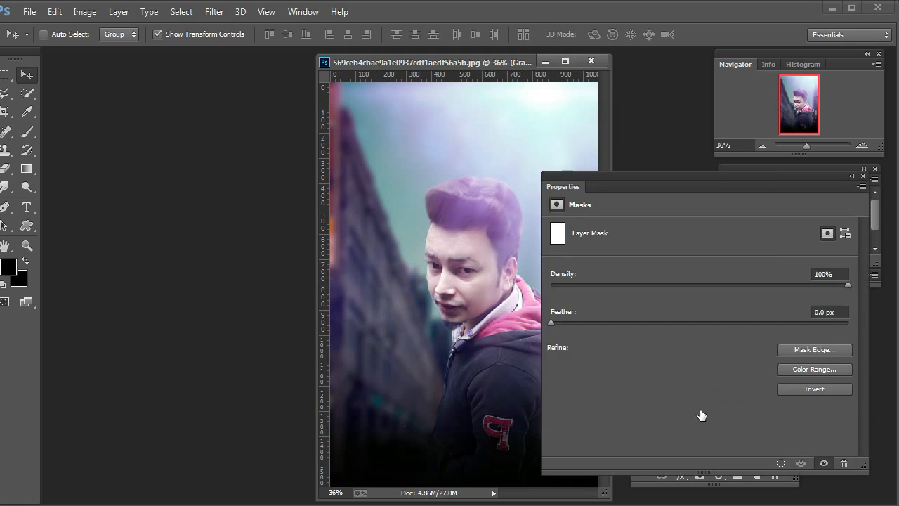
click(862, 176)
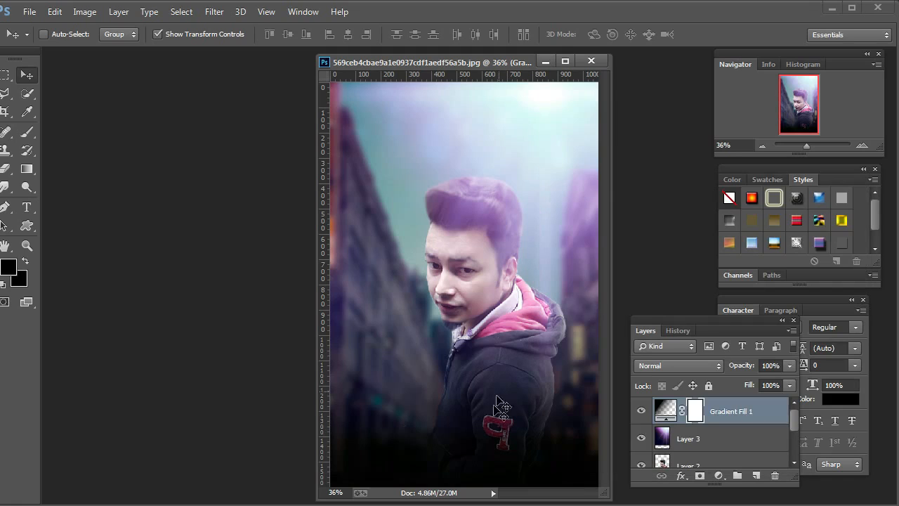
Reposition the Reflected 90° gradient of Gradient Fill 1 slightly higher over the lower part of the photo.
double_click(663, 410)
drag(479, 453, 483, 431)
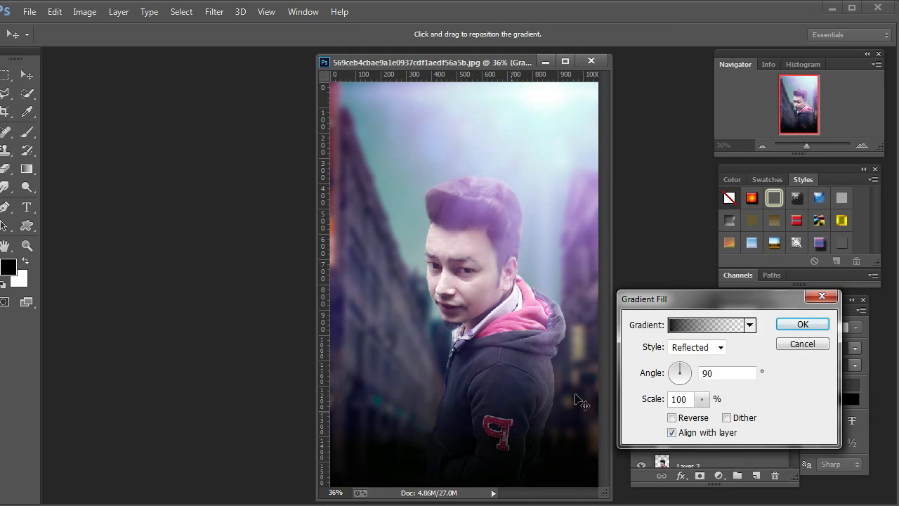
click(793, 325)
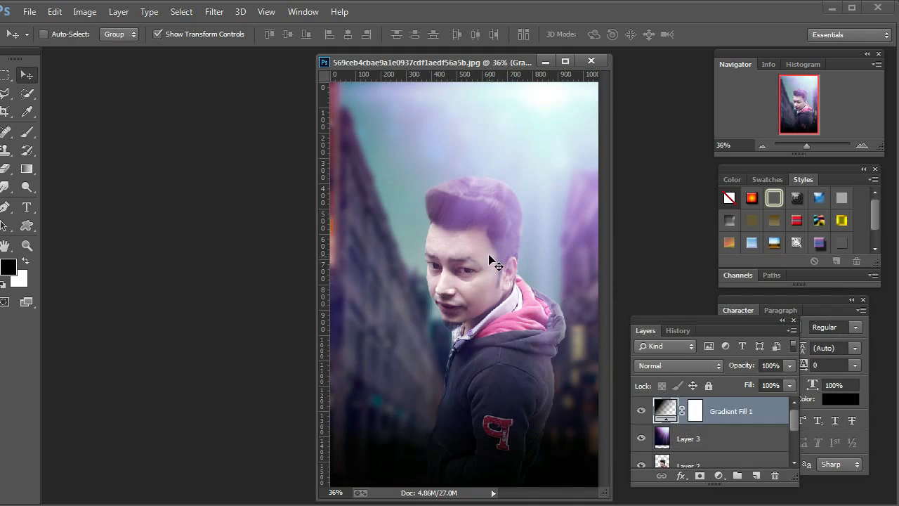
drag(788, 371, 763, 383)
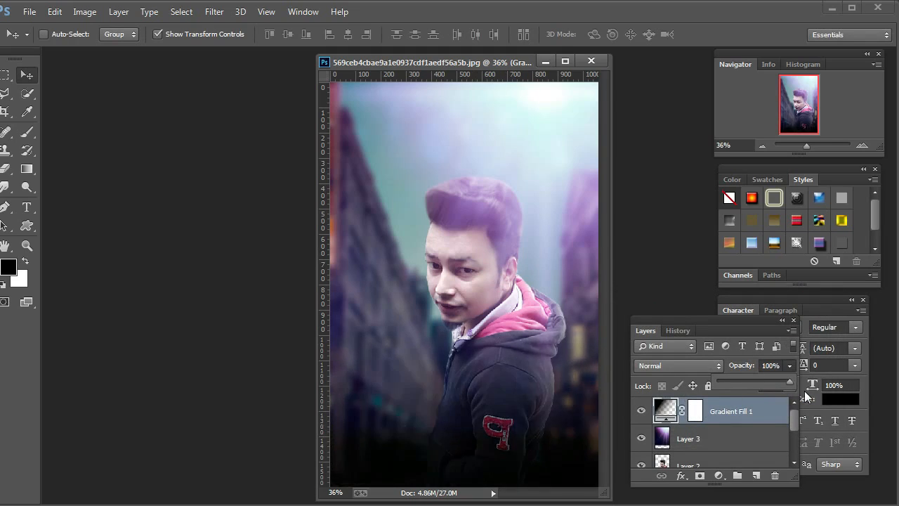
Try Layer 3 at 54% and 63% opacity, and reduce its opacity to 0%.
click(692, 439)
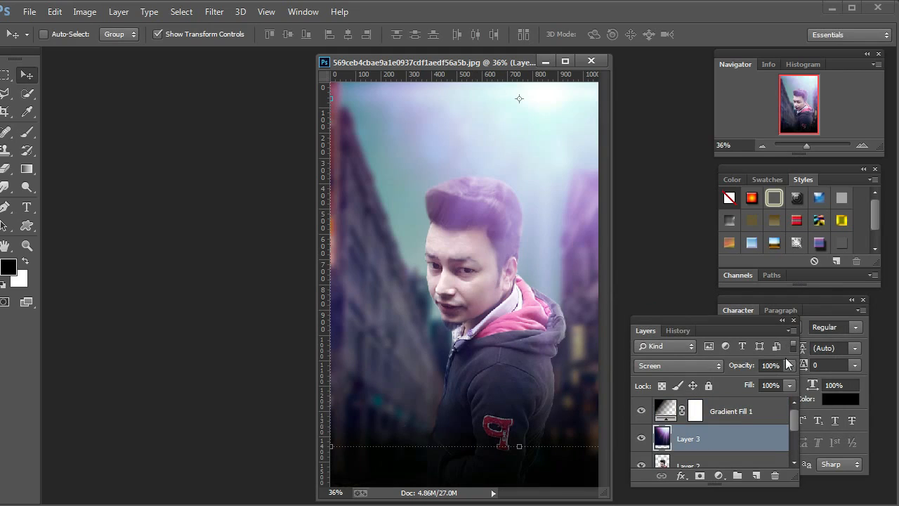
drag(789, 371, 755, 381)
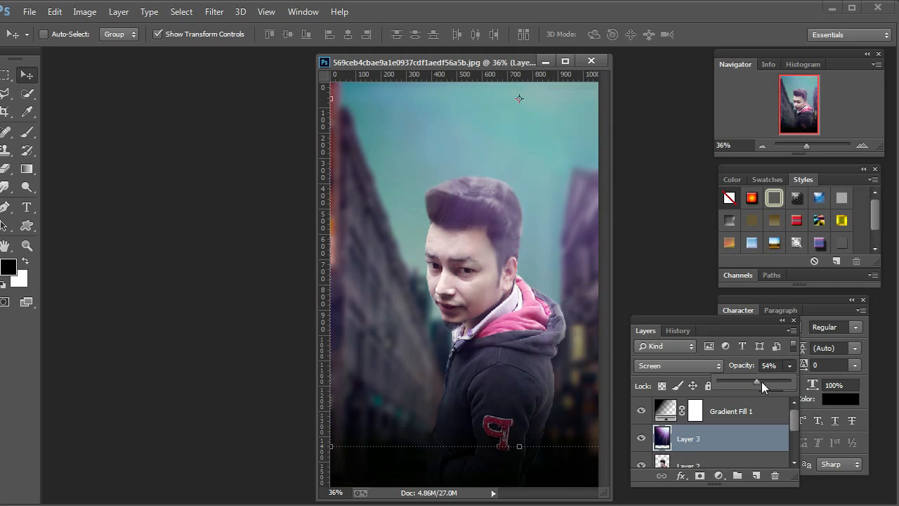
drag(734, 380, 763, 375)
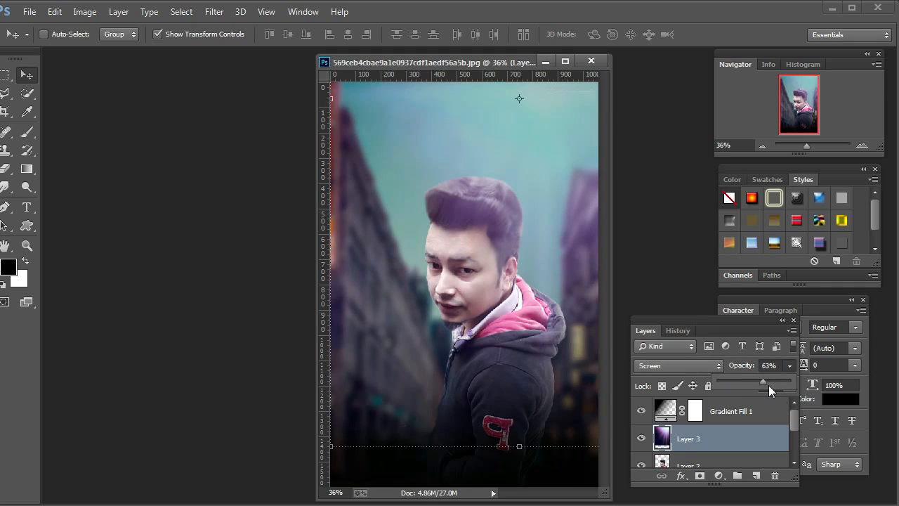
drag(762, 382, 707, 386)
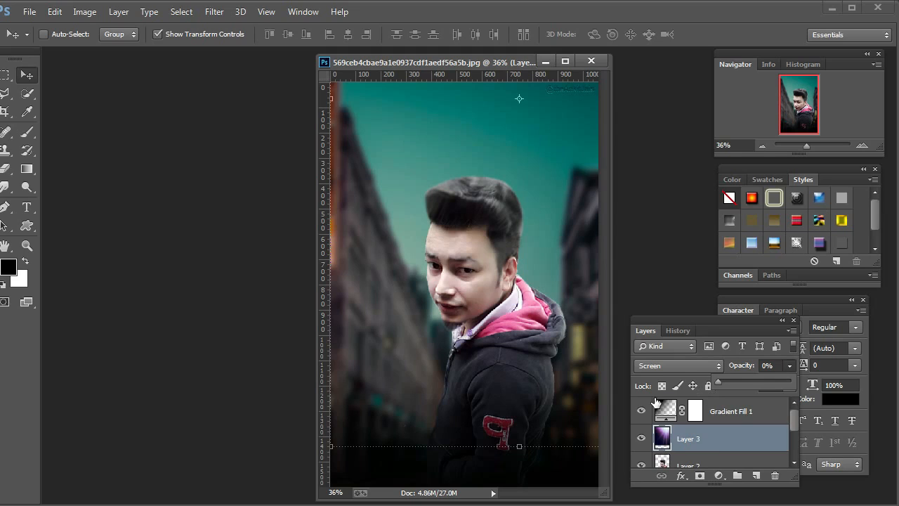
Grade Layer 2 with Camera Raw: Temperature +1, Exposure +0.05, Contrast +18, Highlights +30, Shadows -6, Whites +24, Blacks -10.
right_click(464, 281)
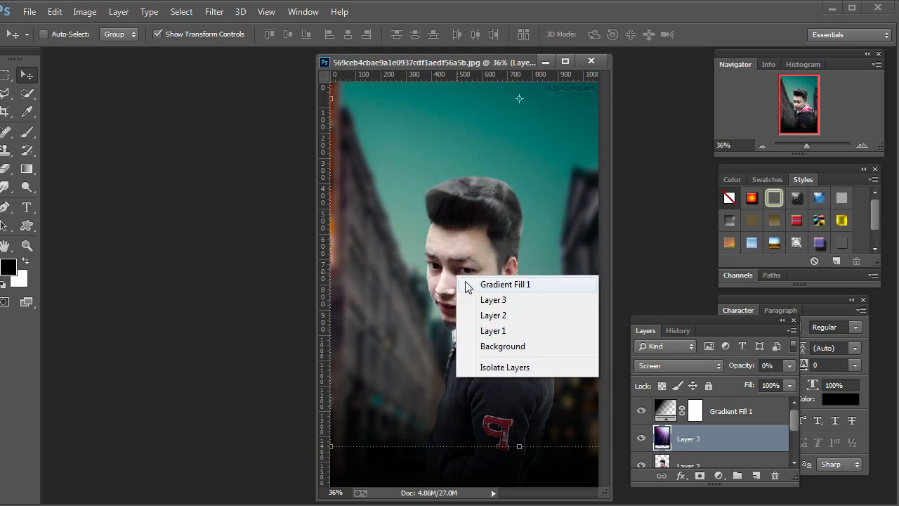
click(472, 300)
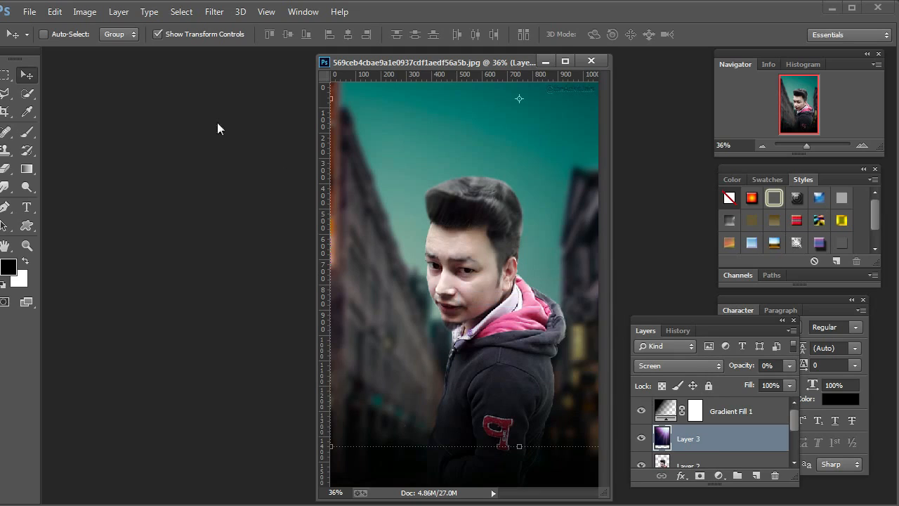
click(212, 12)
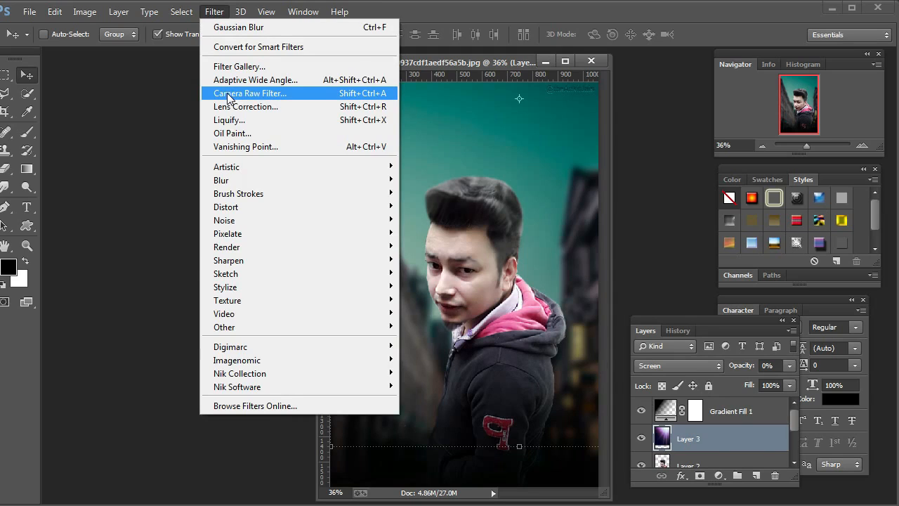
click(741, 461)
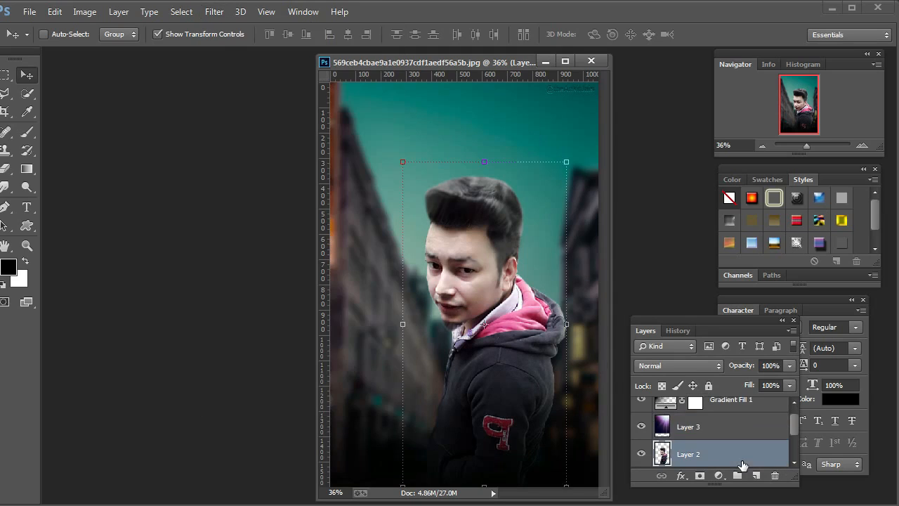
click(214, 12)
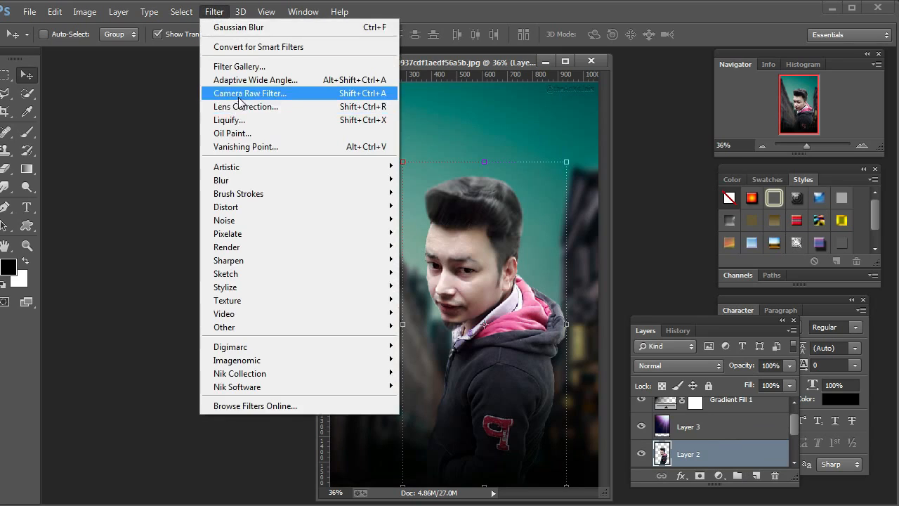
click(246, 92)
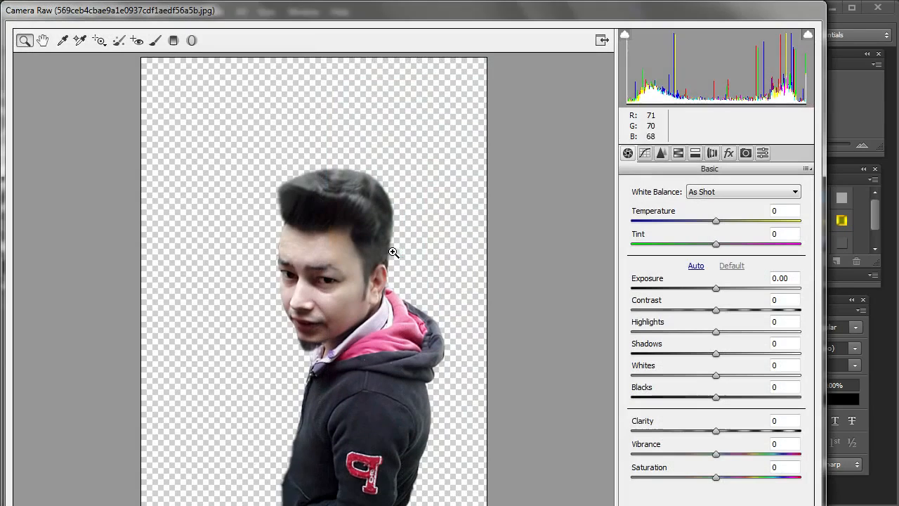
click(716, 224)
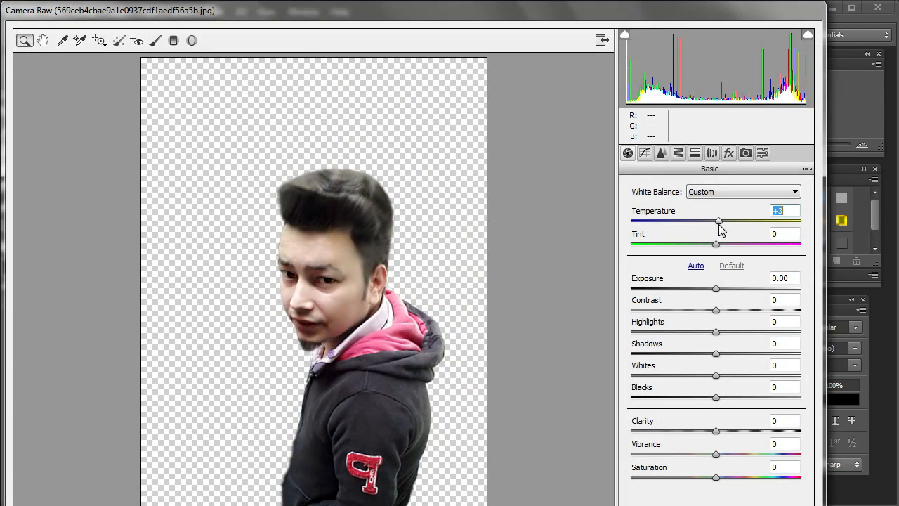
drag(718, 288, 707, 400)
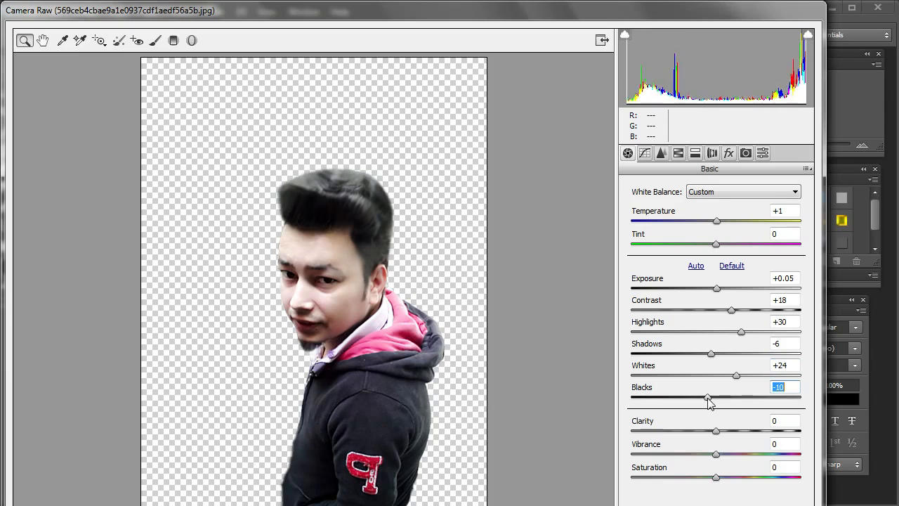
drag(715, 432, 705, 440)
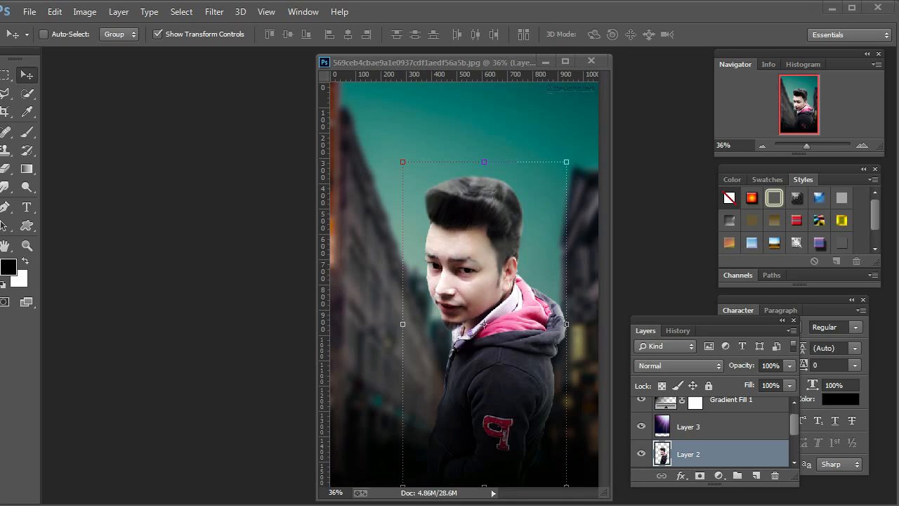
click(491, 358)
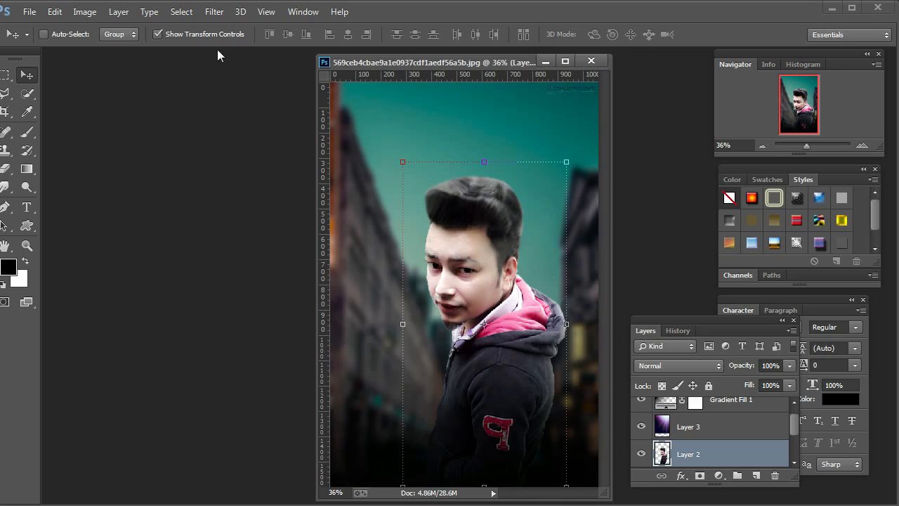
click(211, 16)
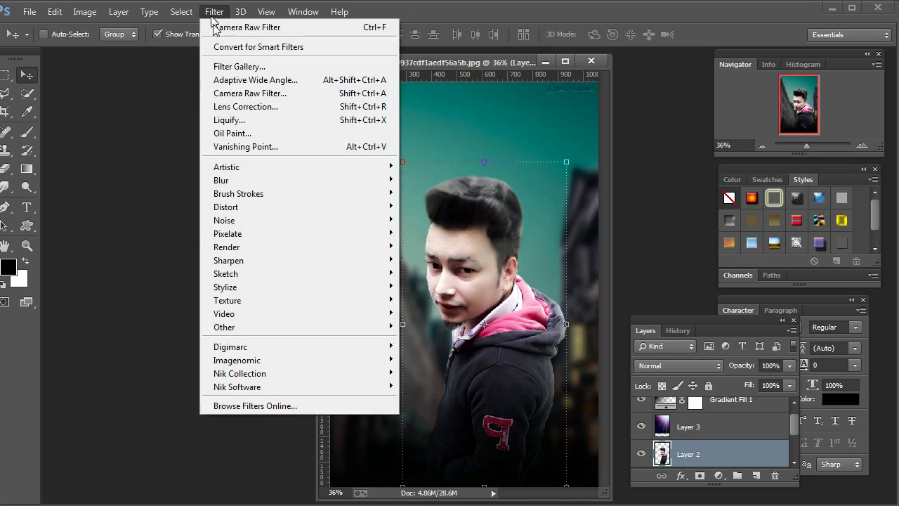
click(236, 93)
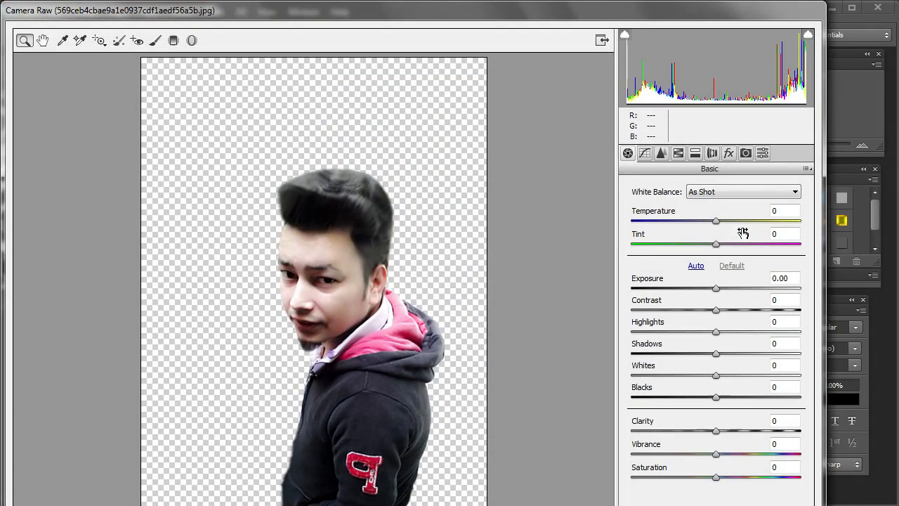
key(Escape)
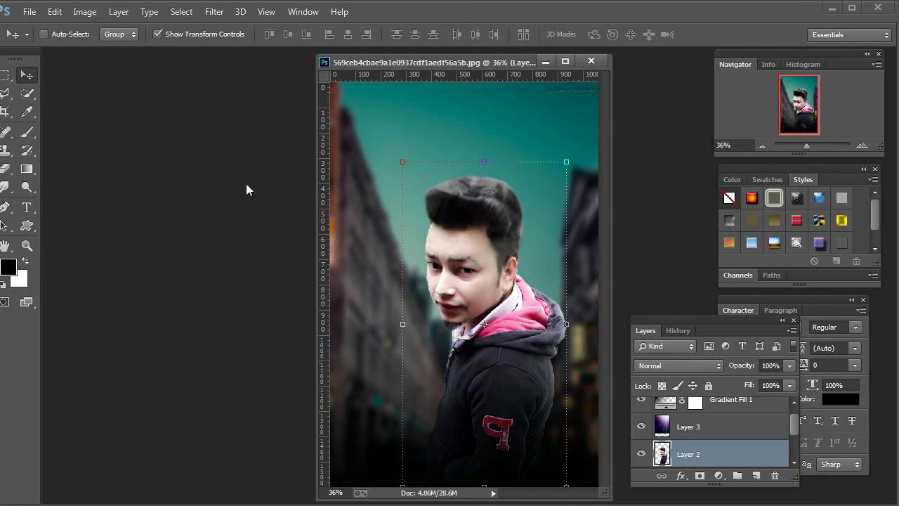
Remove the watermark text from the sky's upper-right corner on Layer 1 with a content-aware Spot Healing Brush.
click(26, 246)
click(576, 96)
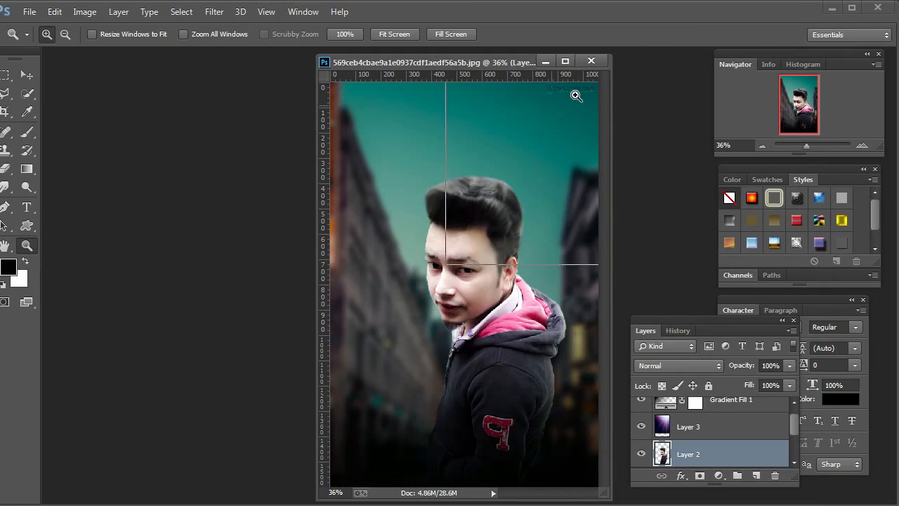
click(576, 95)
click(576, 95)
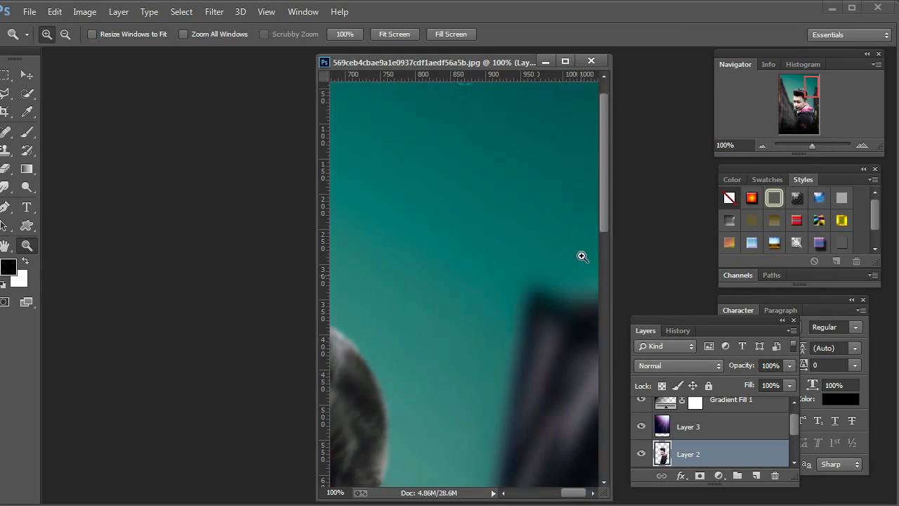
drag(602, 230, 608, 137)
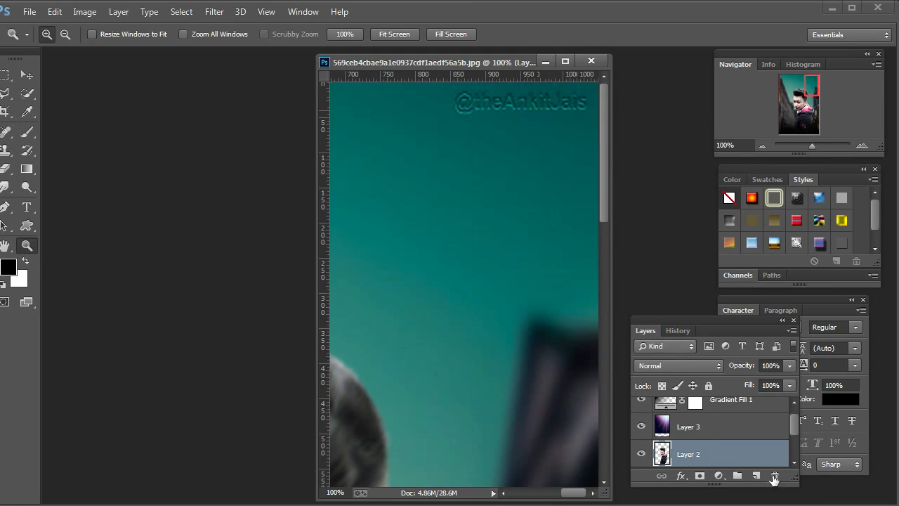
scroll(734, 426, down, 2)
click(734, 430)
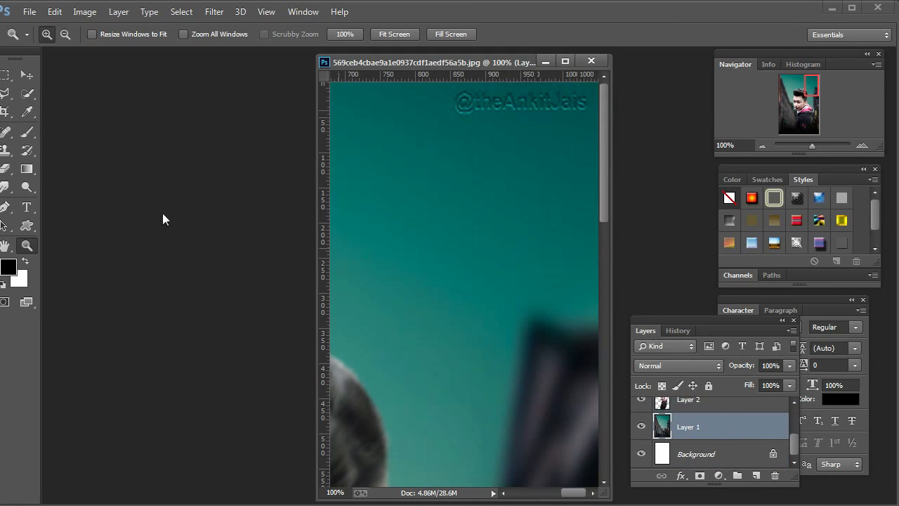
click(5, 131)
drag(457, 102, 587, 110)
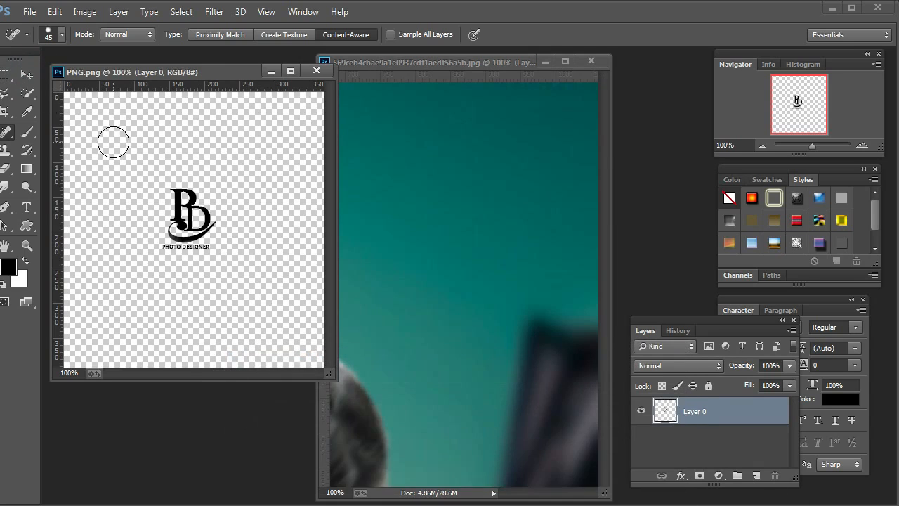
Copy the Photo Designer logo from PNG.png into the portrait document and minimize the PNG.png window.
click(27, 74)
drag(188, 210, 425, 215)
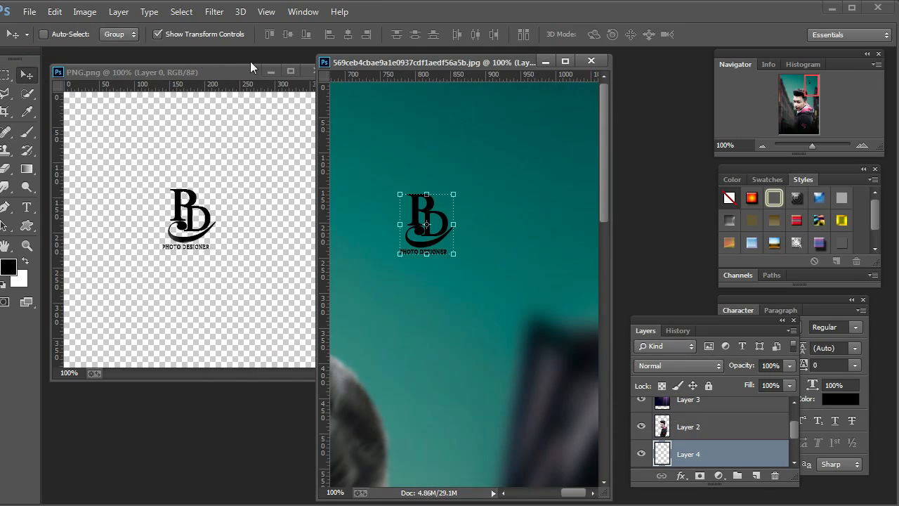
click(270, 71)
Move the Photo Designer logo on Layer 4 to the photo's upper-left corner with transform controls hidden.
click(27, 245)
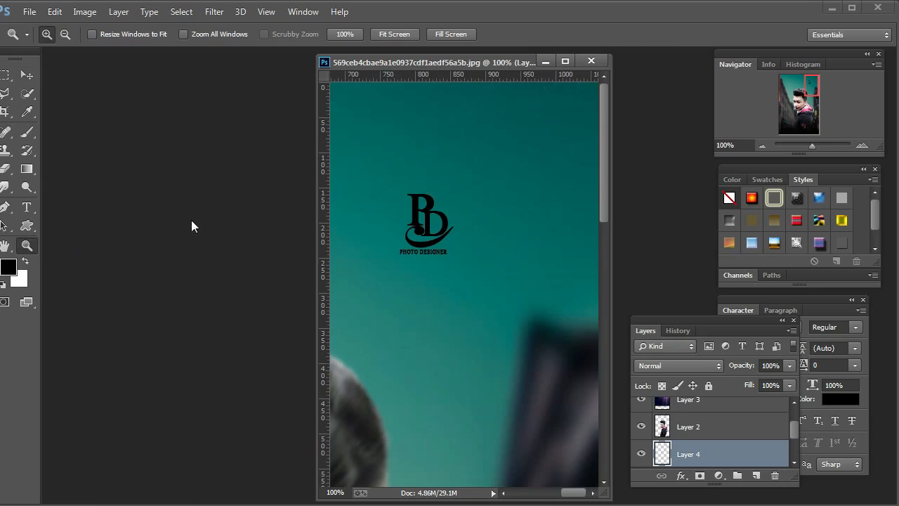
right_click(421, 271)
click(429, 278)
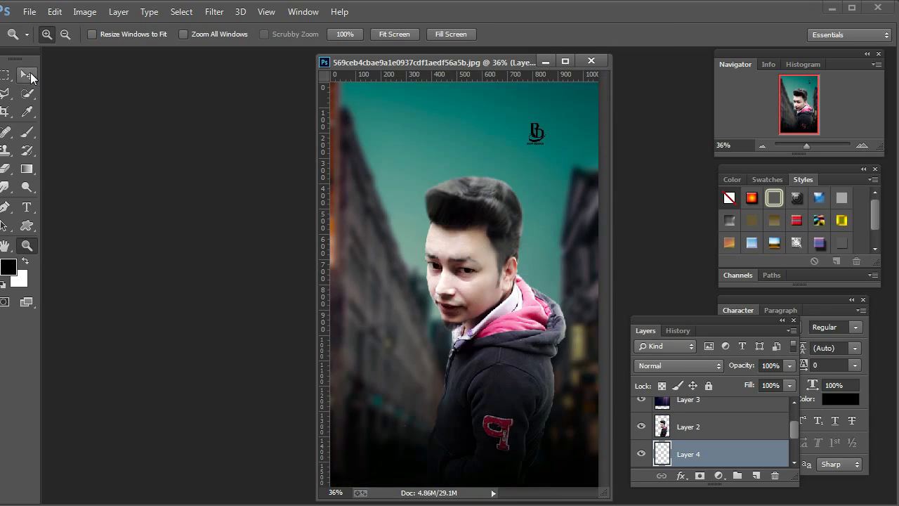
click(28, 75)
click(184, 33)
drag(538, 133, 364, 100)
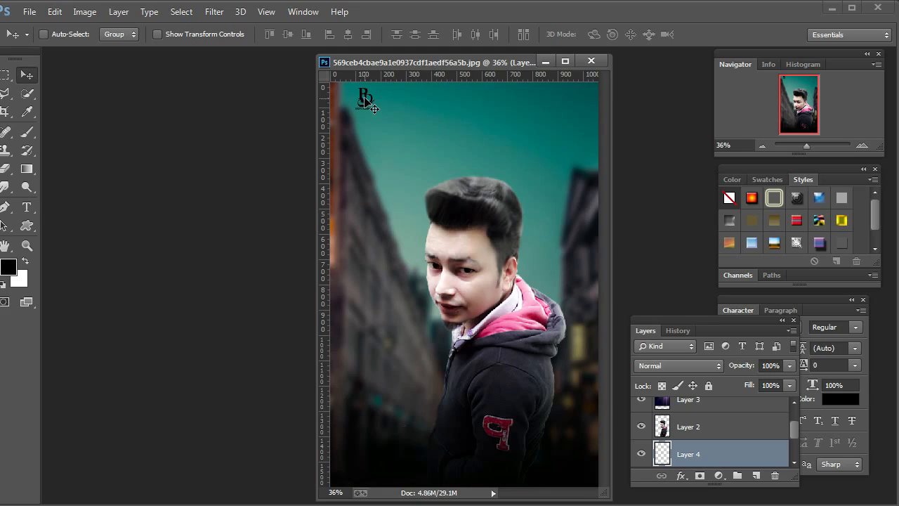
Scale the logo to about 122% width and 116% height, and shift it slightly inward from the photo's corner.
click(180, 34)
drag(378, 109, 383, 114)
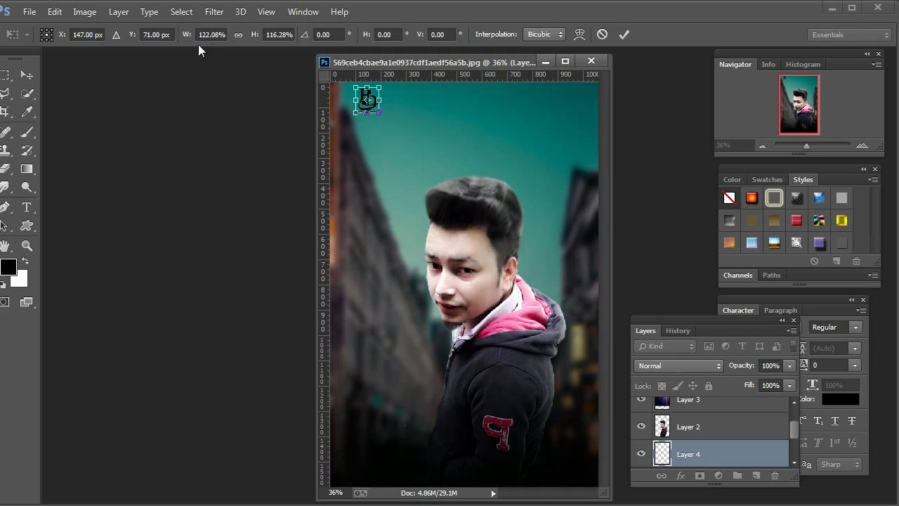
click(25, 75)
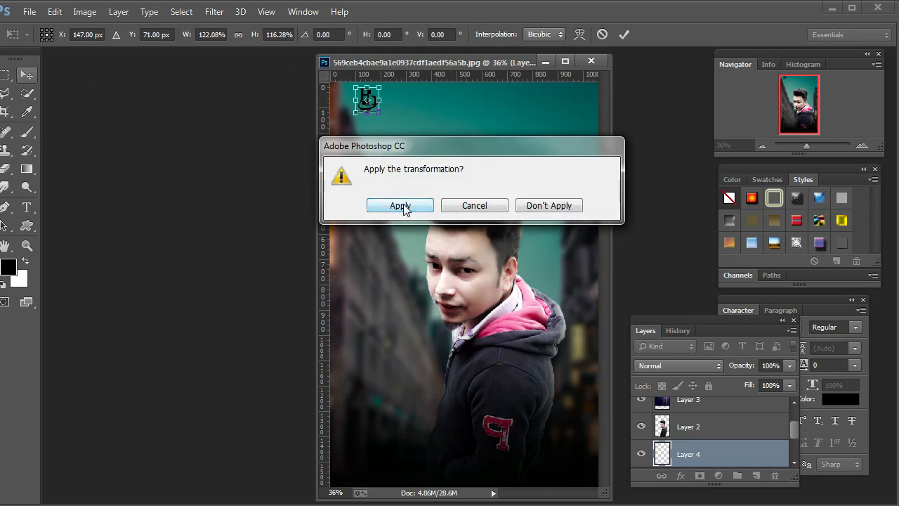
click(401, 203)
click(230, 34)
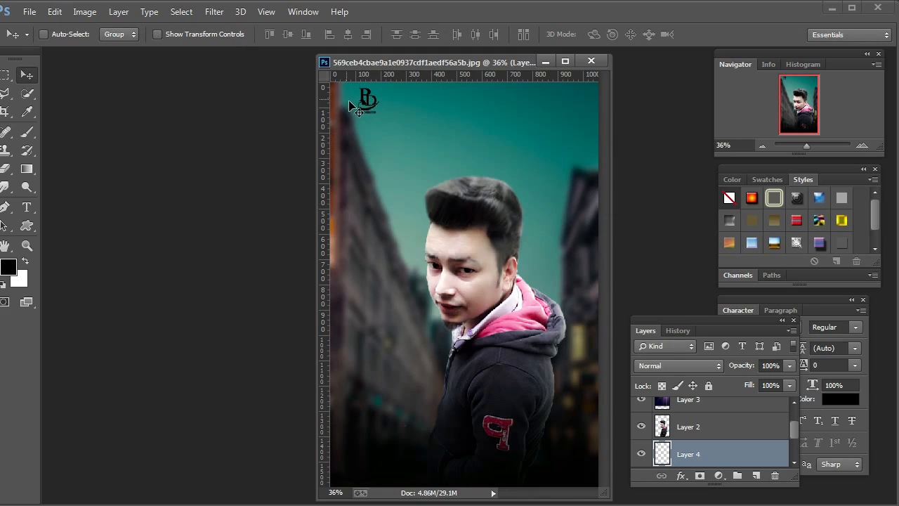
drag(367, 107, 374, 112)
Examine the whole composite and compare the logo's last Free Transform and Move states in the document history.
click(27, 245)
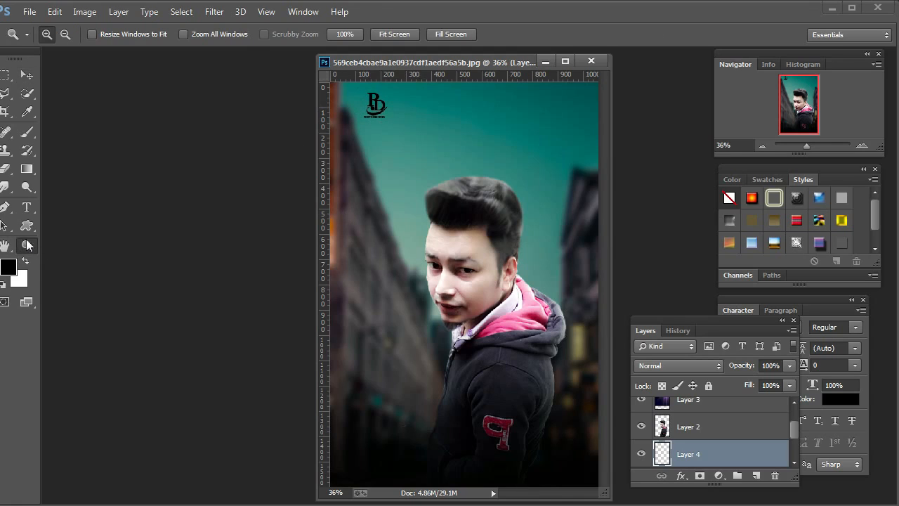
right_click(473, 200)
key(Escape)
right_click(431, 244)
key(Escape)
click(700, 436)
click(678, 330)
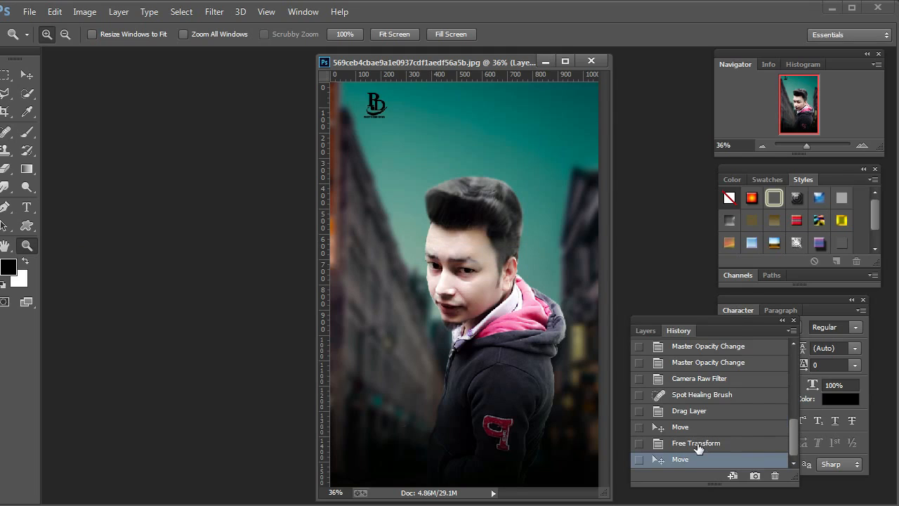
click(698, 443)
click(691, 459)
right_click(367, 193)
click(381, 203)
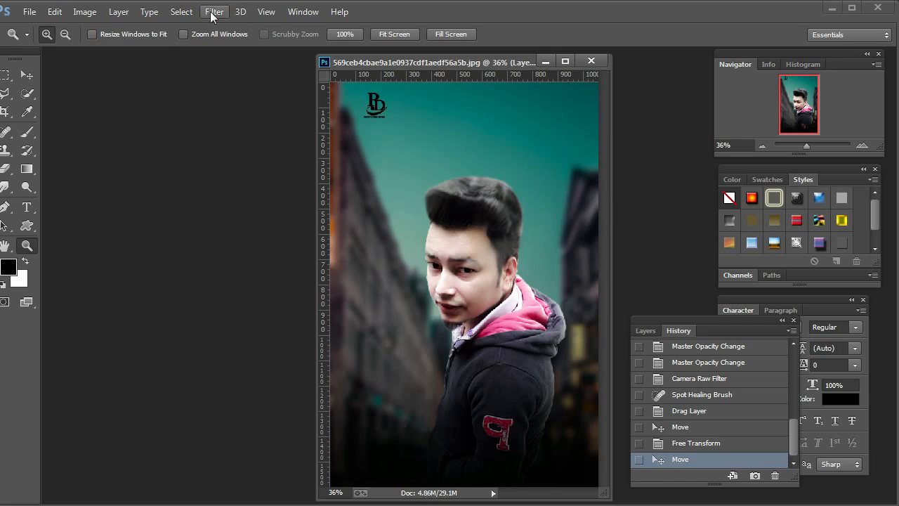
Darken the portrait on Layer 2 with the Camera Raw Filter by setting Exposure to -0.50.
click(644, 330)
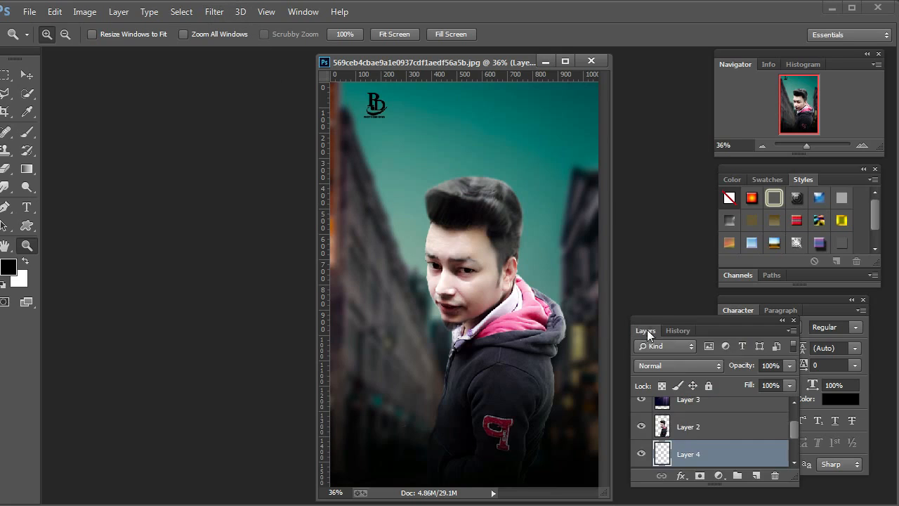
click(712, 430)
click(214, 12)
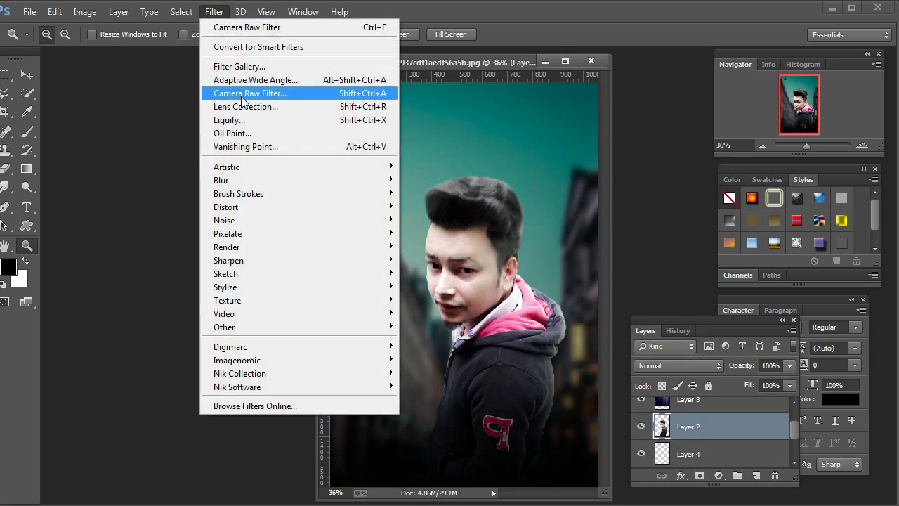
click(243, 100)
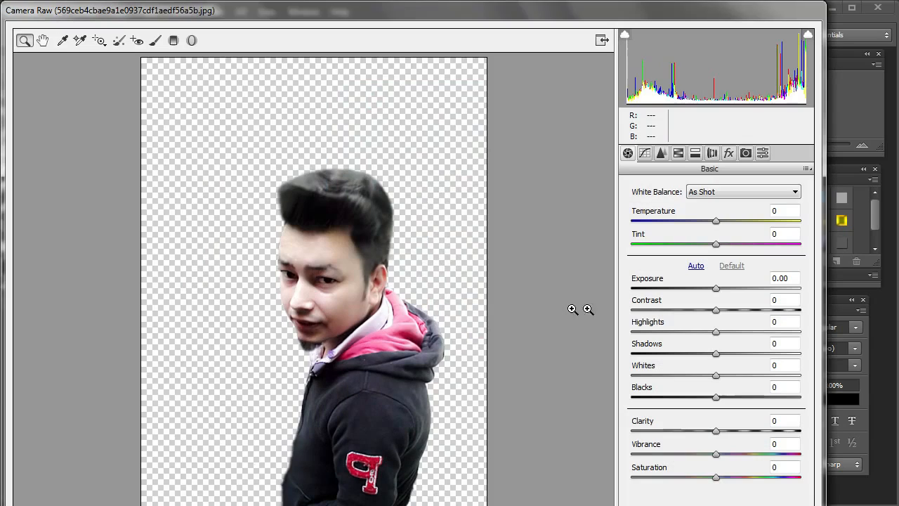
drag(716, 288, 707, 294)
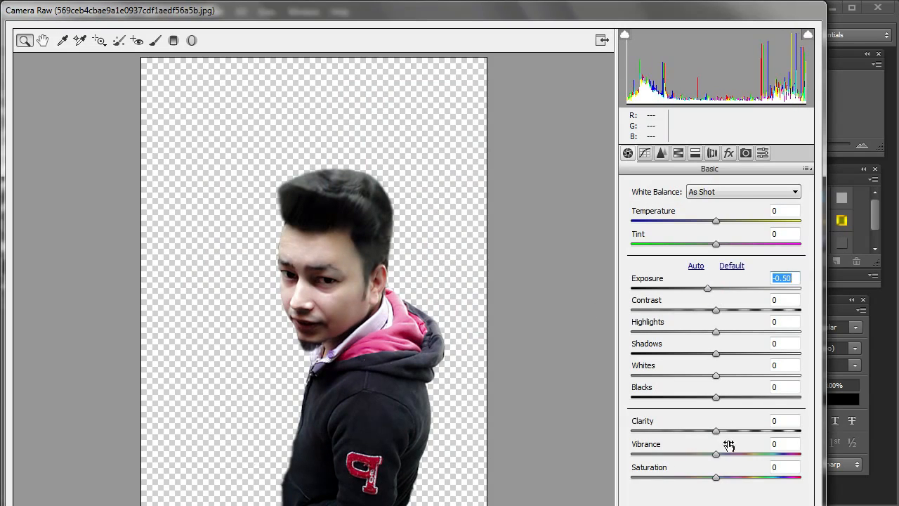
key(Return)
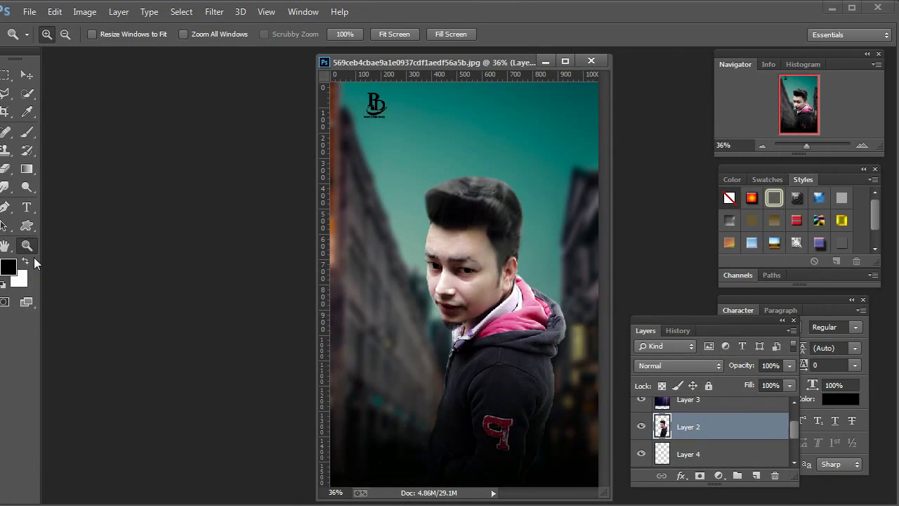
right_click(506, 252)
click(518, 261)
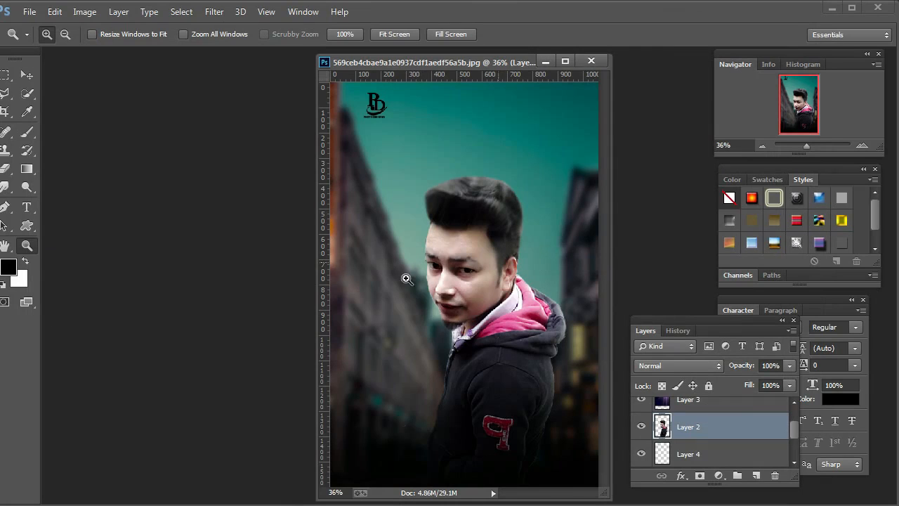